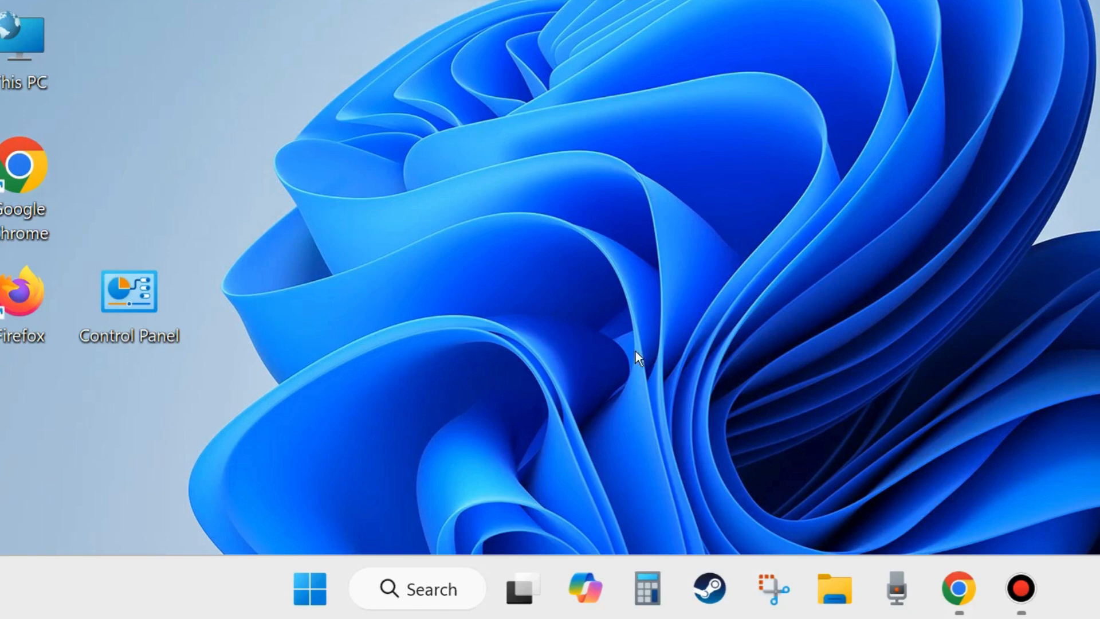
Find Microsoft Store with Windows search and open its Updates & downloads page
click(418, 597)
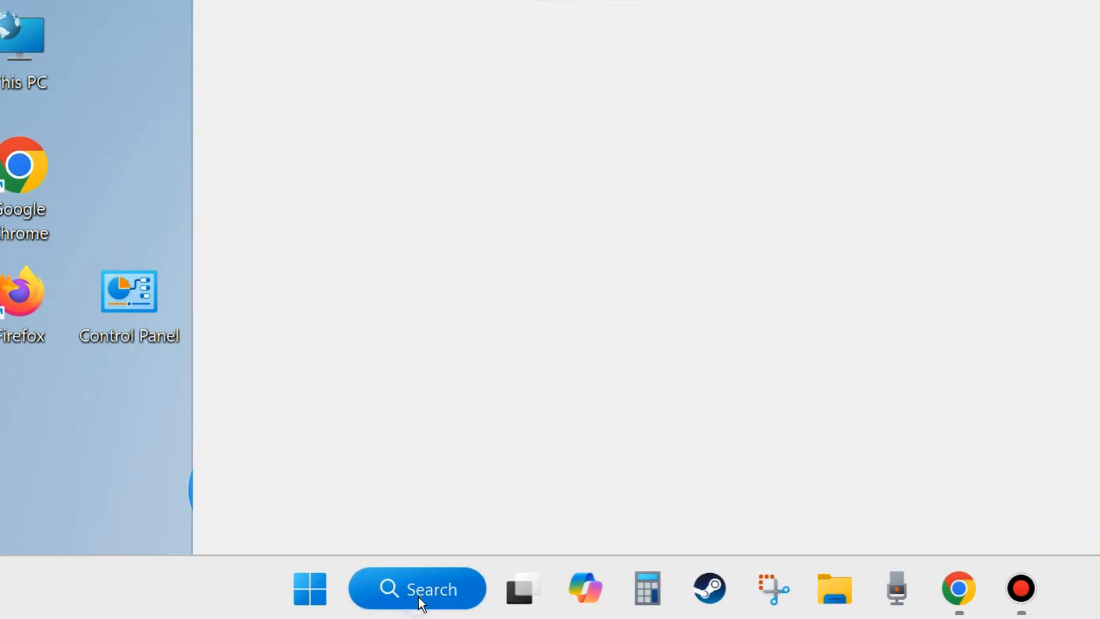
text(store)
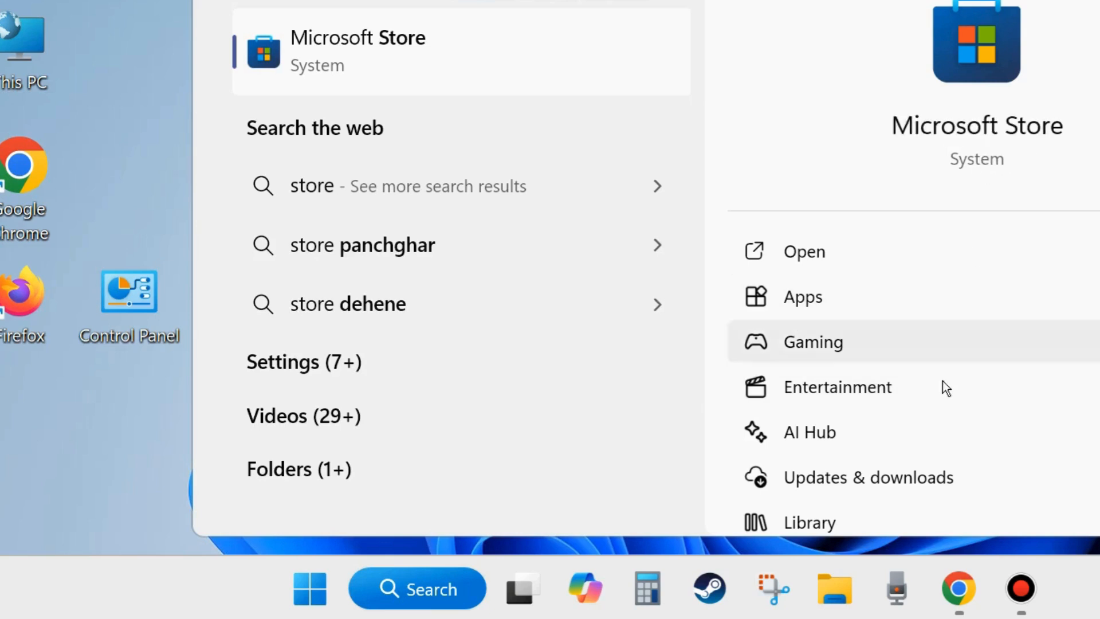
scroll(945, 387, down, 3)
scroll(943, 380, down, 2)
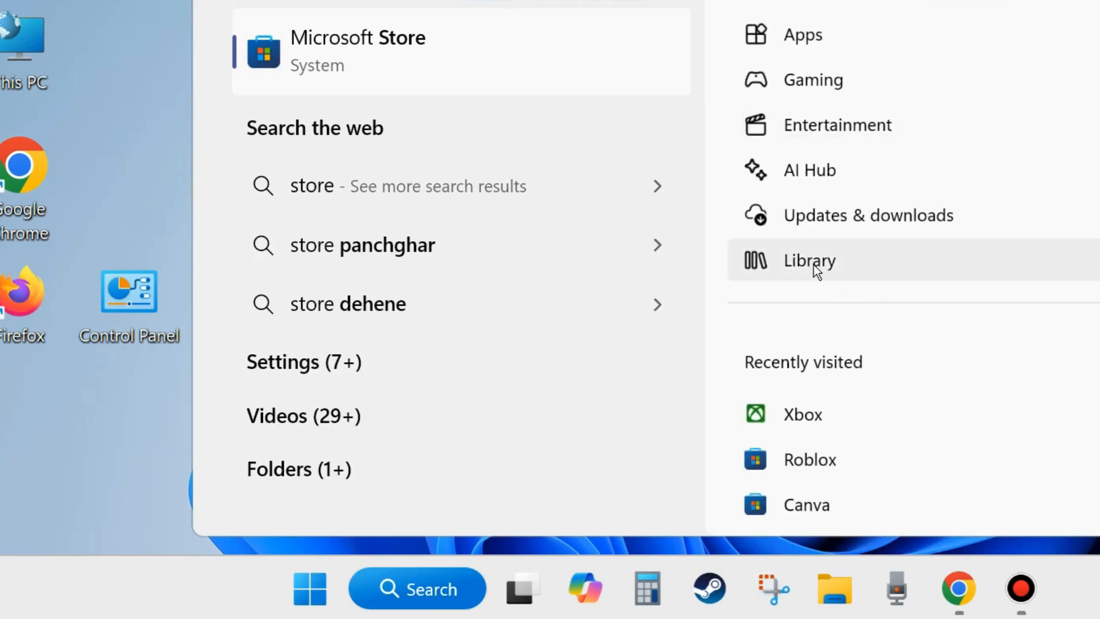
click(861, 218)
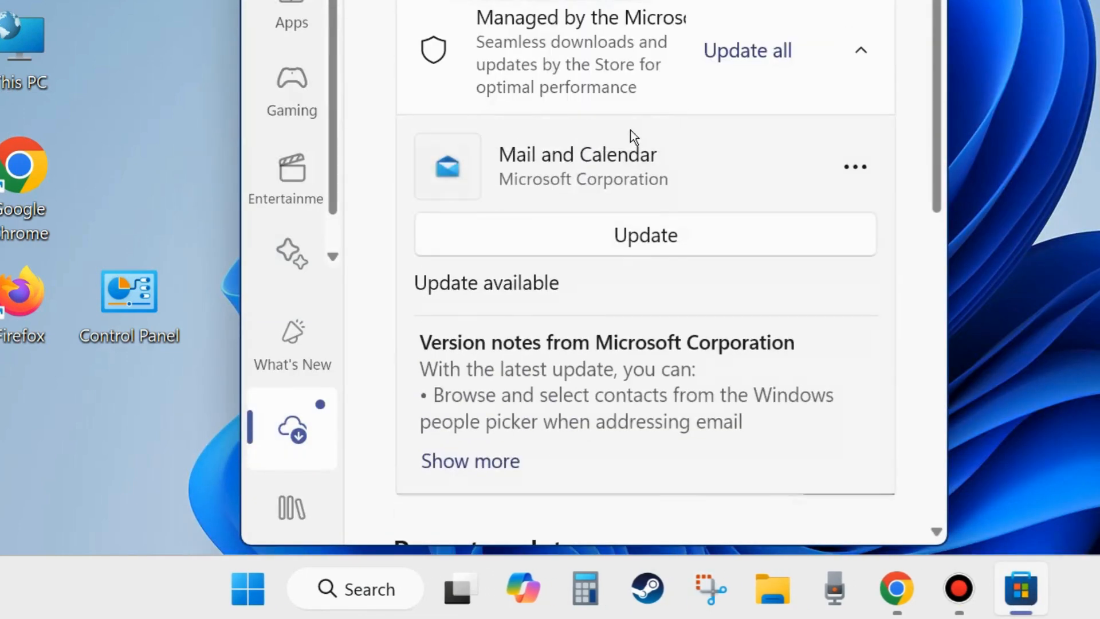
Examine the available and recent app updates in Microsoft Store, and close the Store window
drag(745, 0, 744, 0)
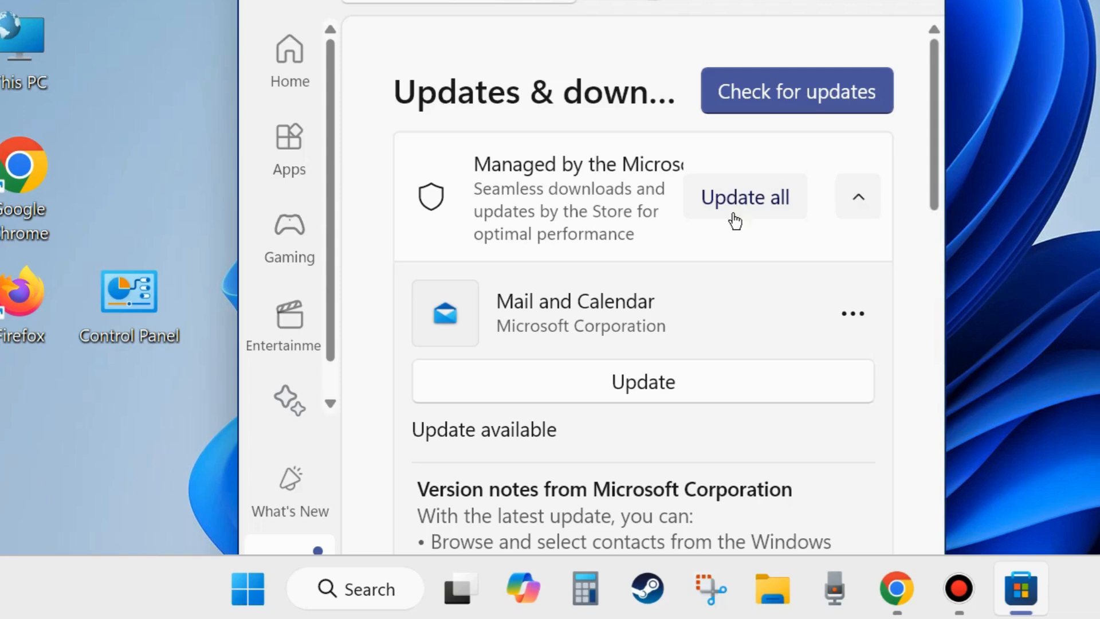
scroll(658, 393, down, 10)
scroll(657, 393, up, 3)
scroll(657, 392, up, 3)
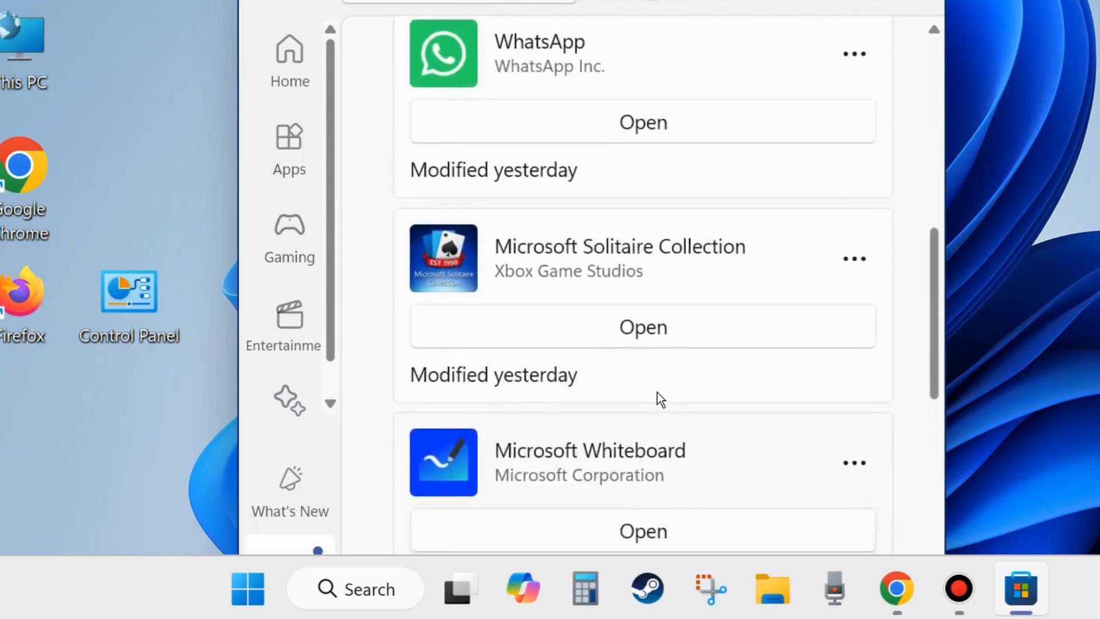
scroll(657, 392, down, 10)
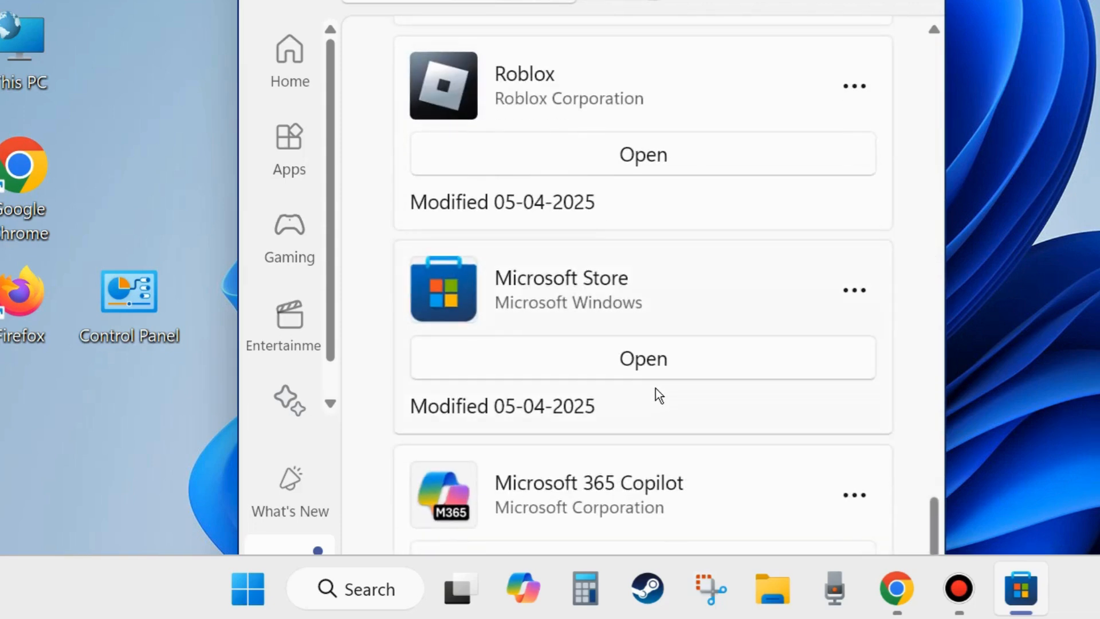
scroll(655, 388, up, 12)
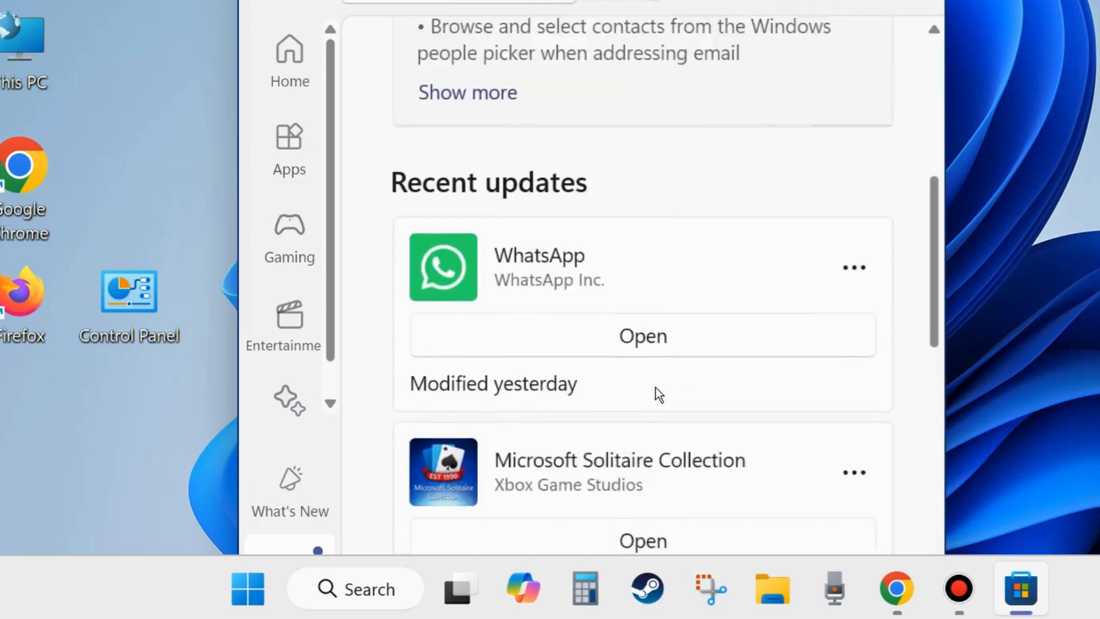
scroll(655, 387, up, 8)
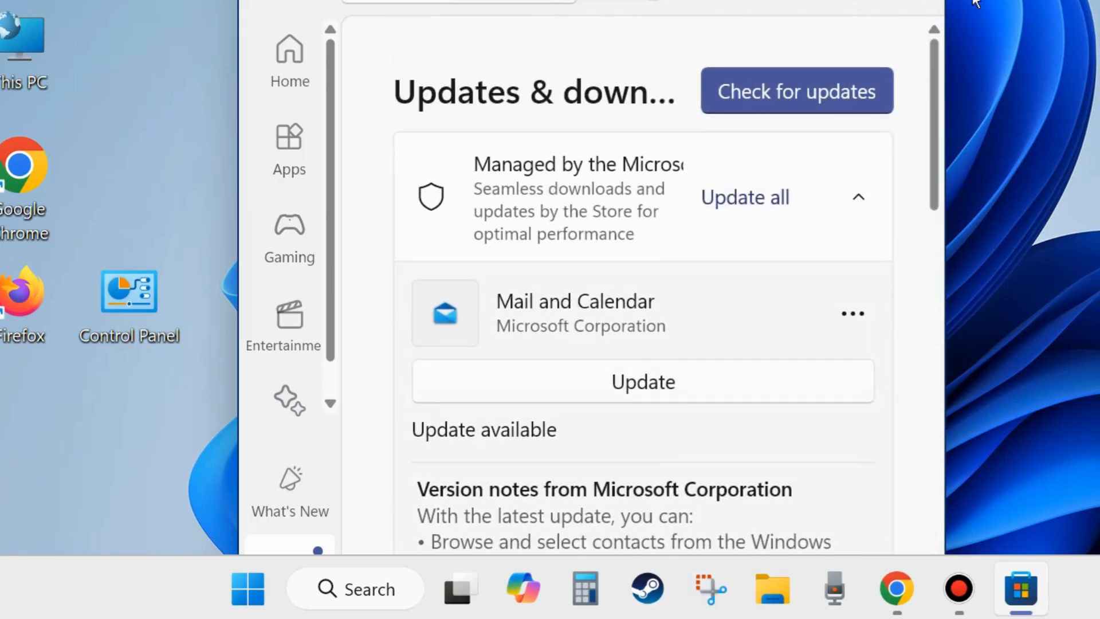
drag(852, 5, 844, 67)
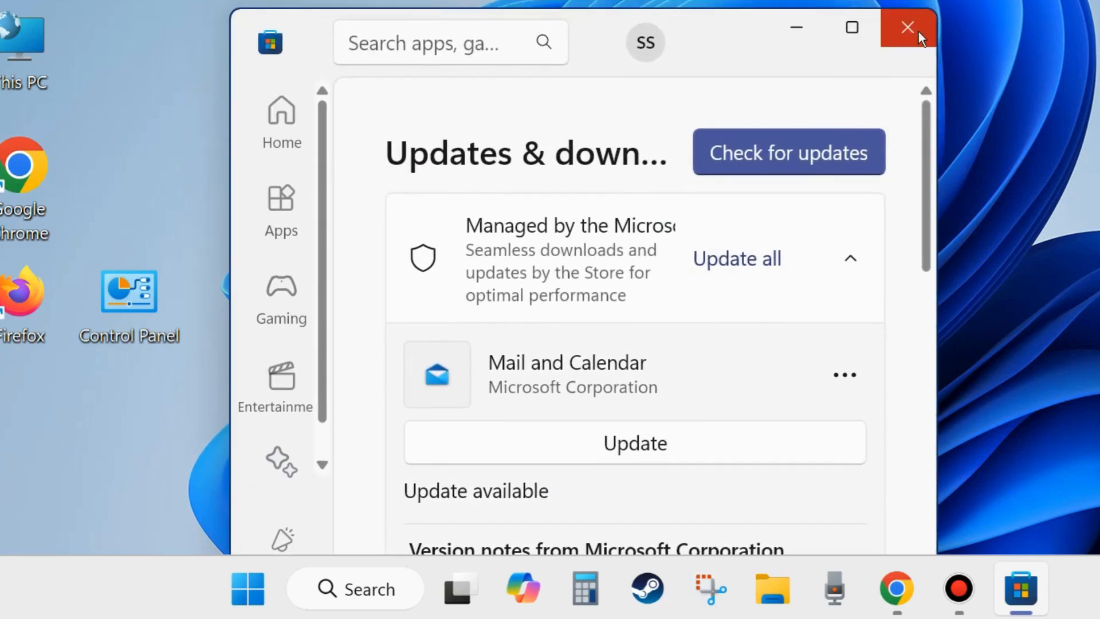
click(900, 27)
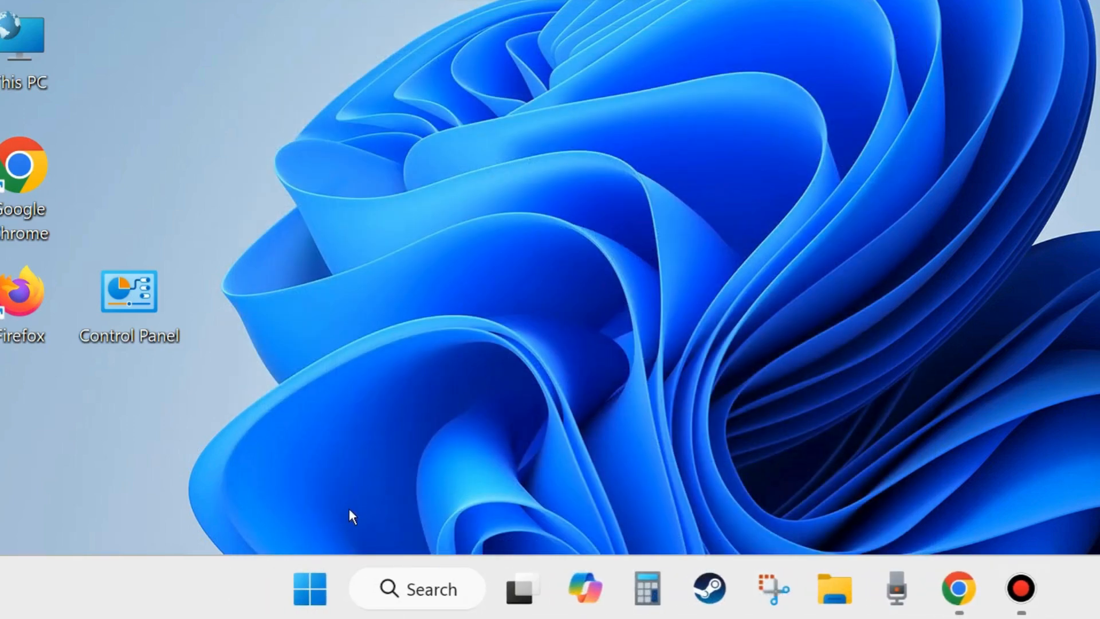
Reset the Microsoft Store cache by running wsreset.exe from the Run dialog, and close the Store window that opens
right_click(310, 588)
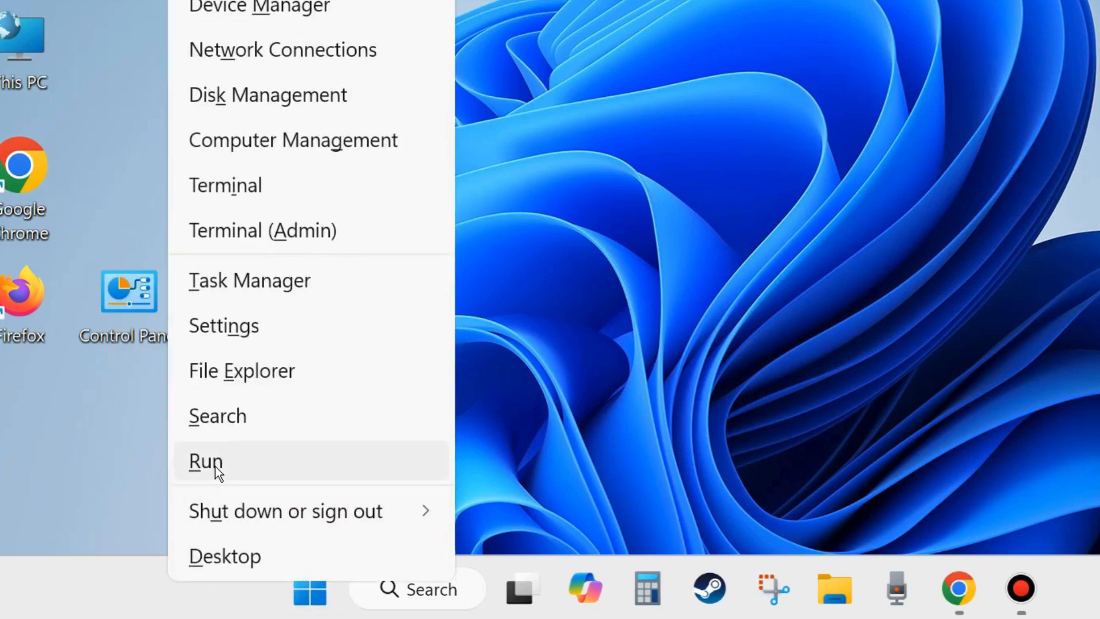
click(215, 466)
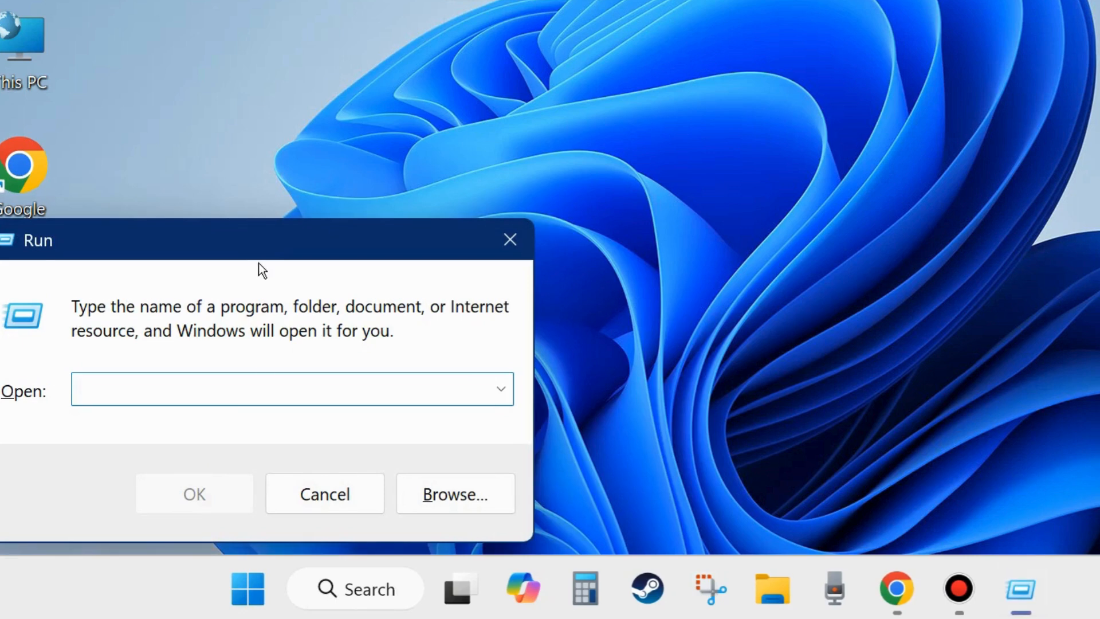
drag(264, 238, 543, 97)
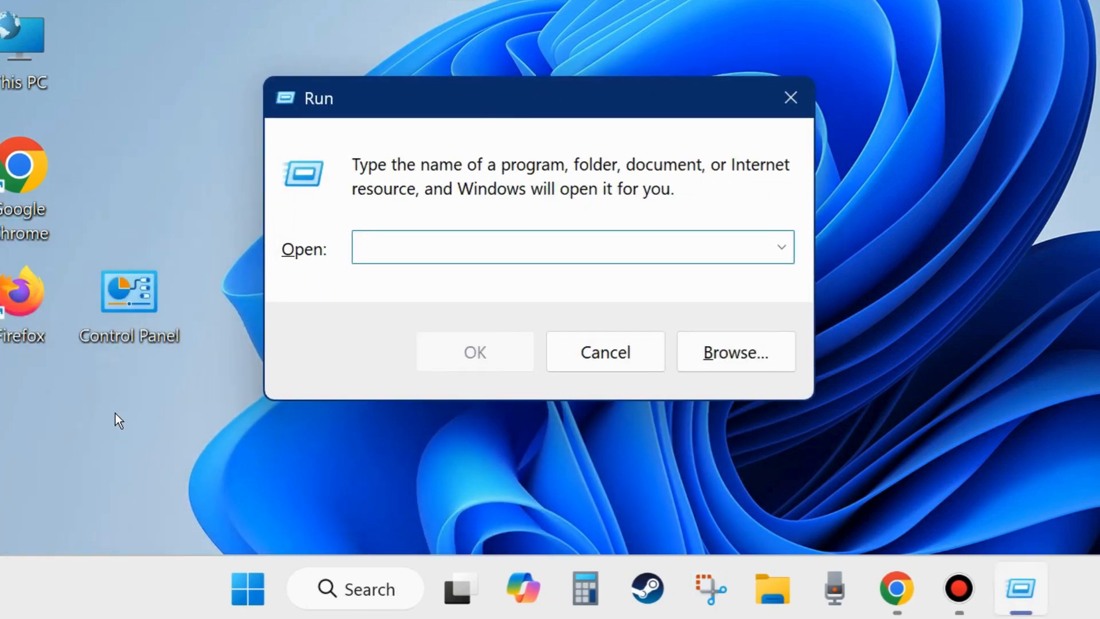
text(wsrese)
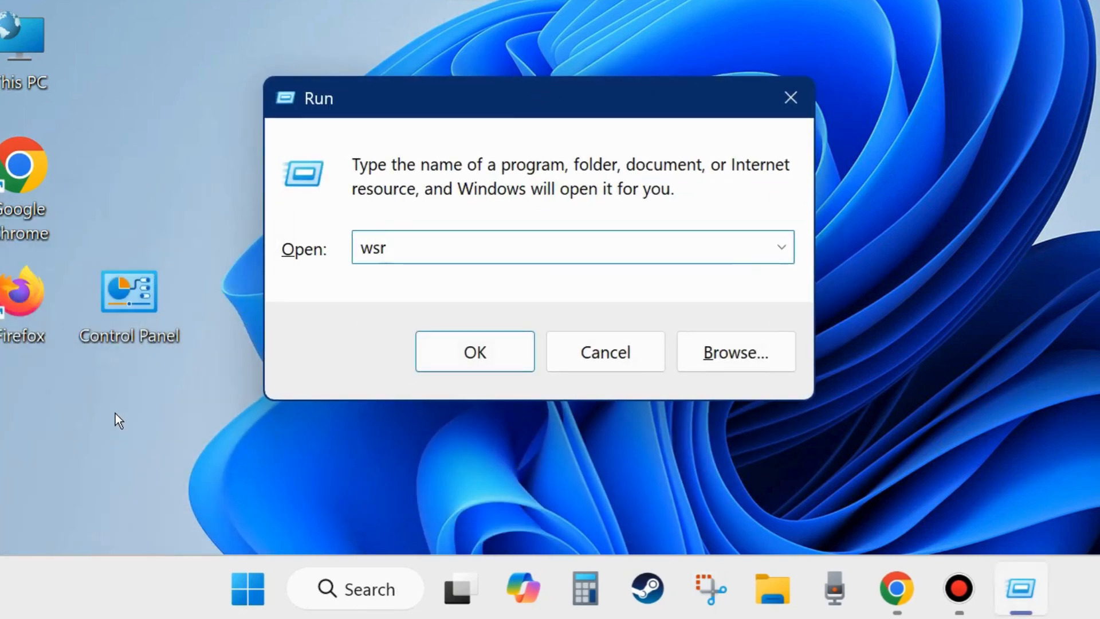
text(t.exe)
click(475, 350)
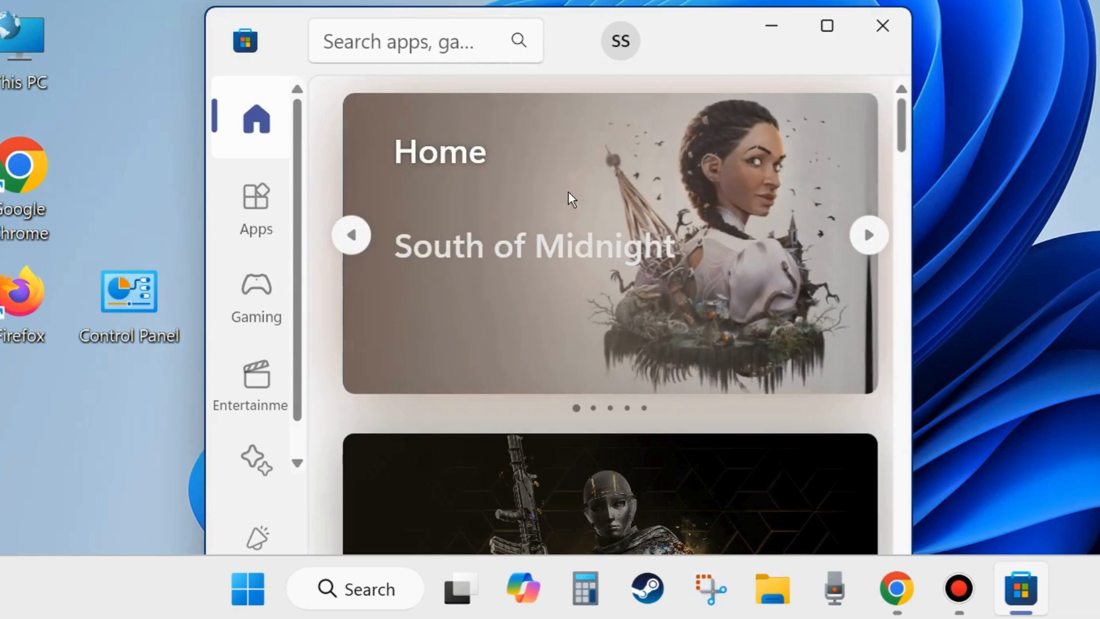
click(881, 24)
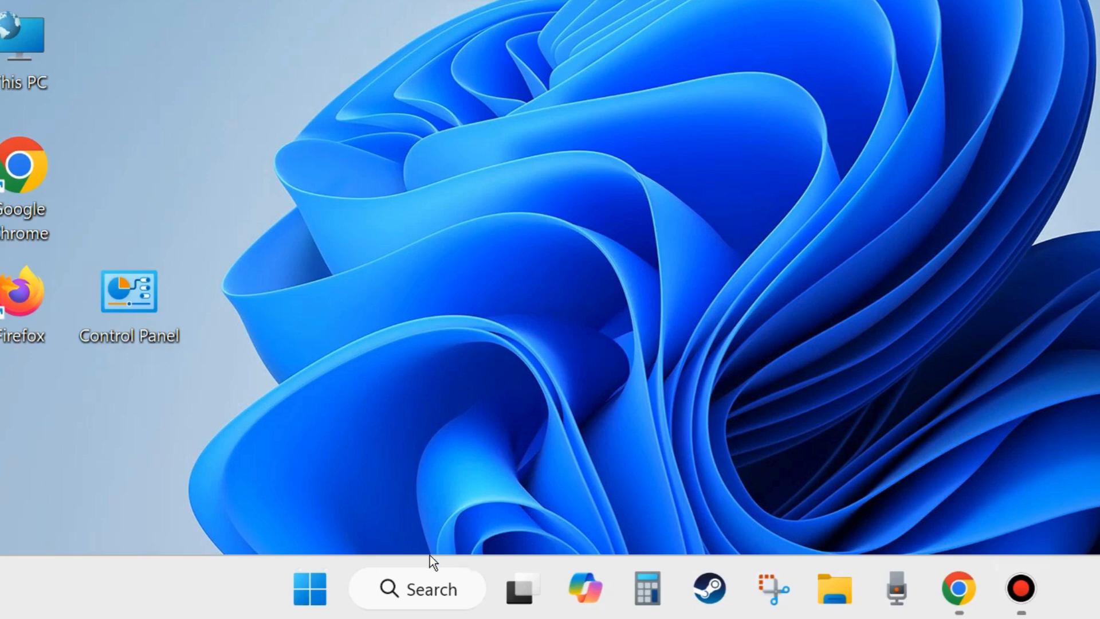
Open System Configuration by running msconfig from the Run dialog
right_click(304, 586)
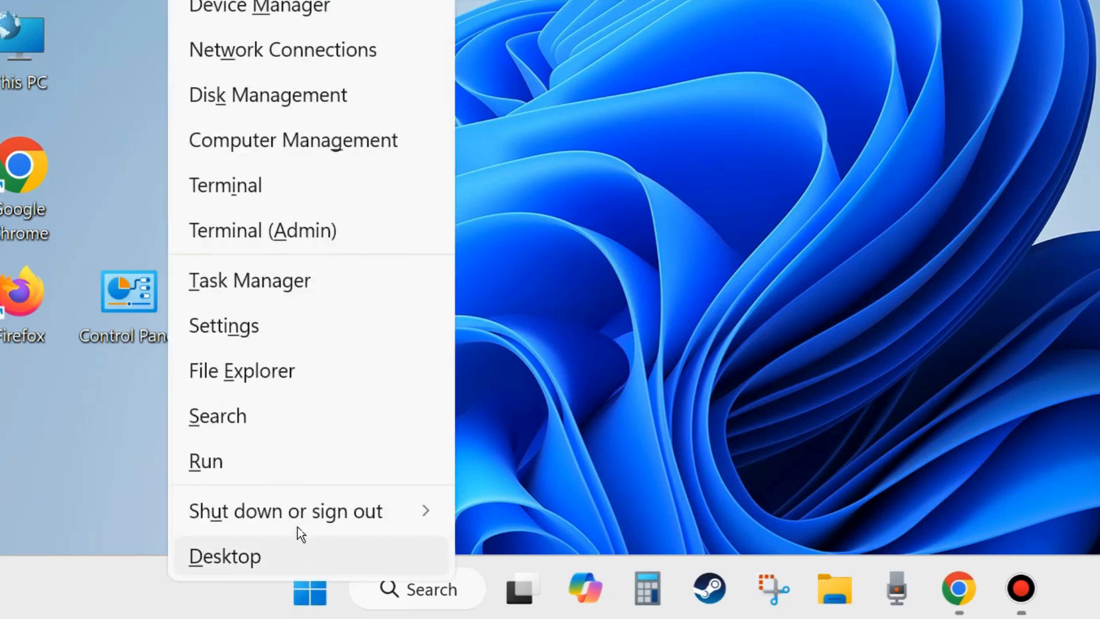
click(246, 468)
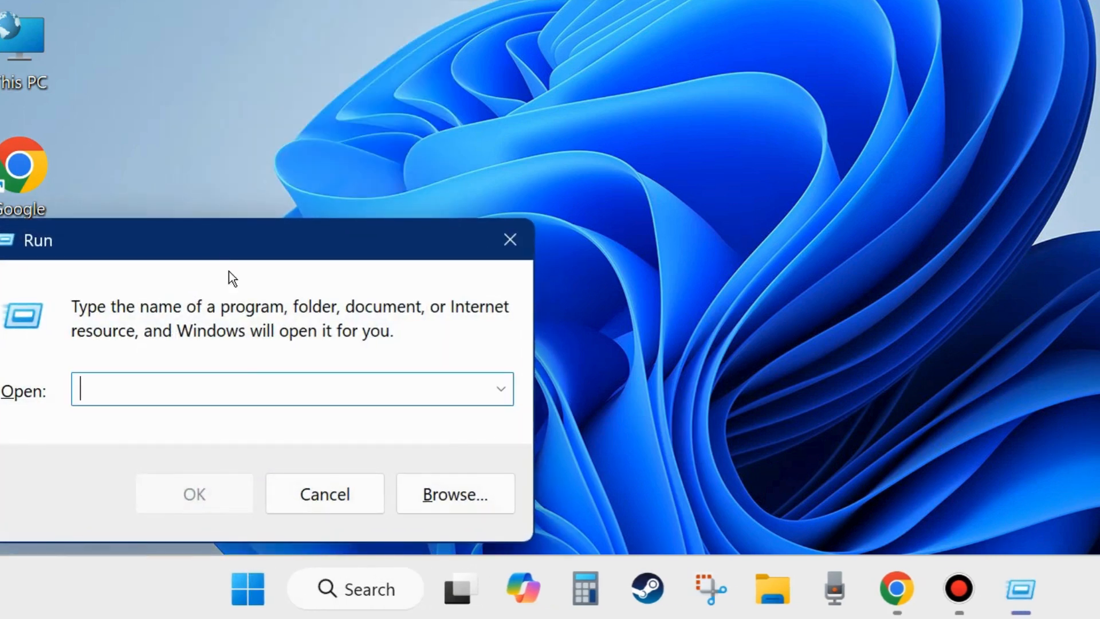
drag(269, 243, 533, 94)
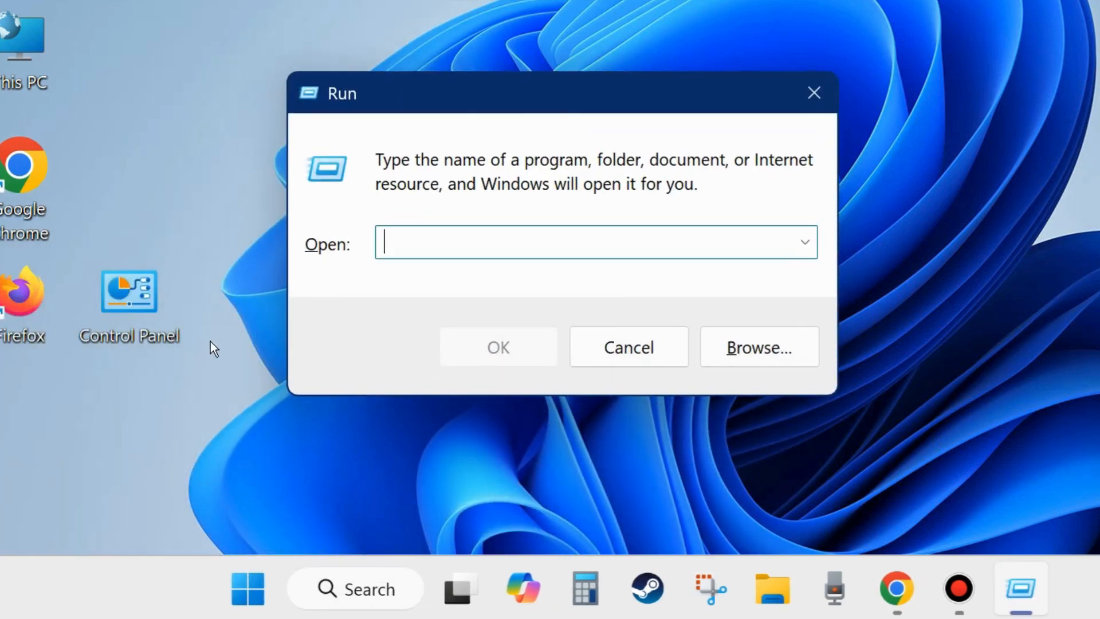
text(mscon)
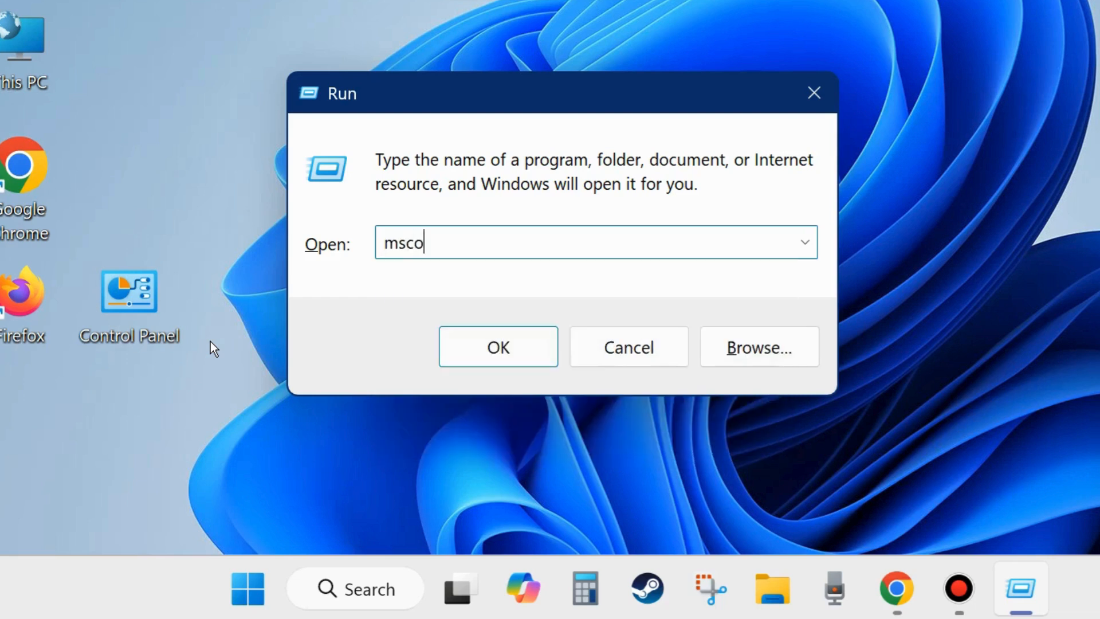
text(fig)
click(491, 348)
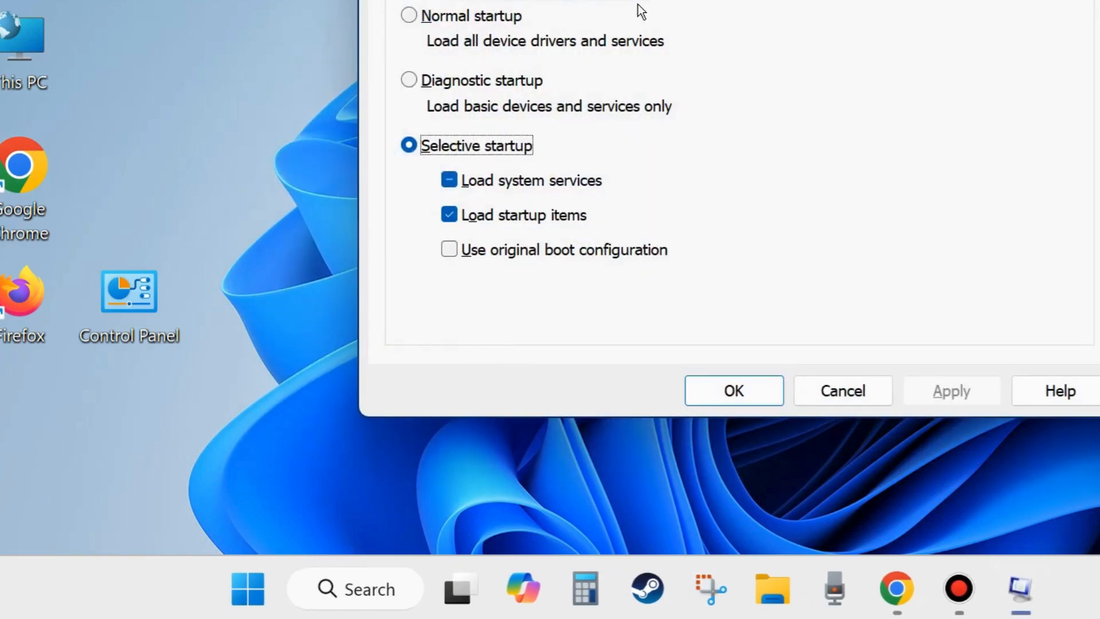
Show the services list in System Configuration and hide all Microsoft services
drag(718, 4, 631, 22)
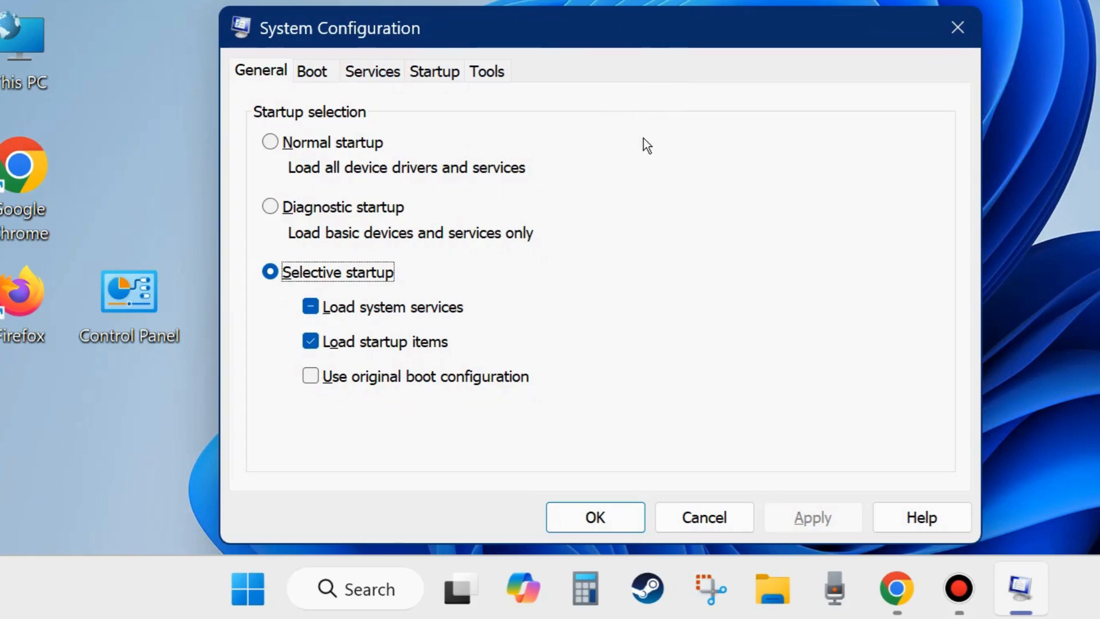
click(383, 78)
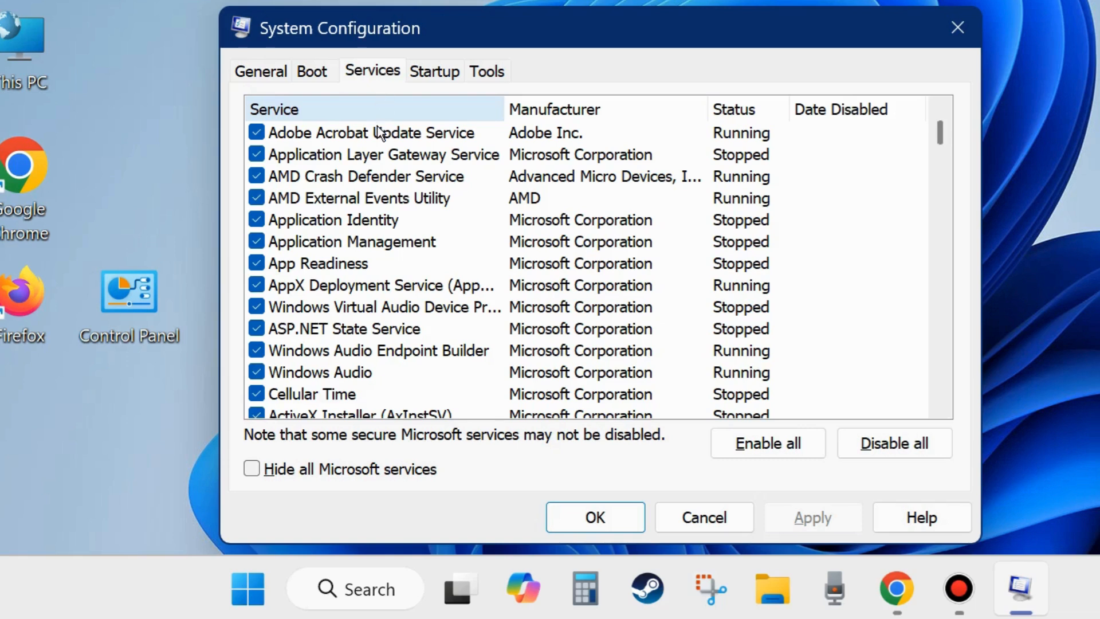
click(250, 468)
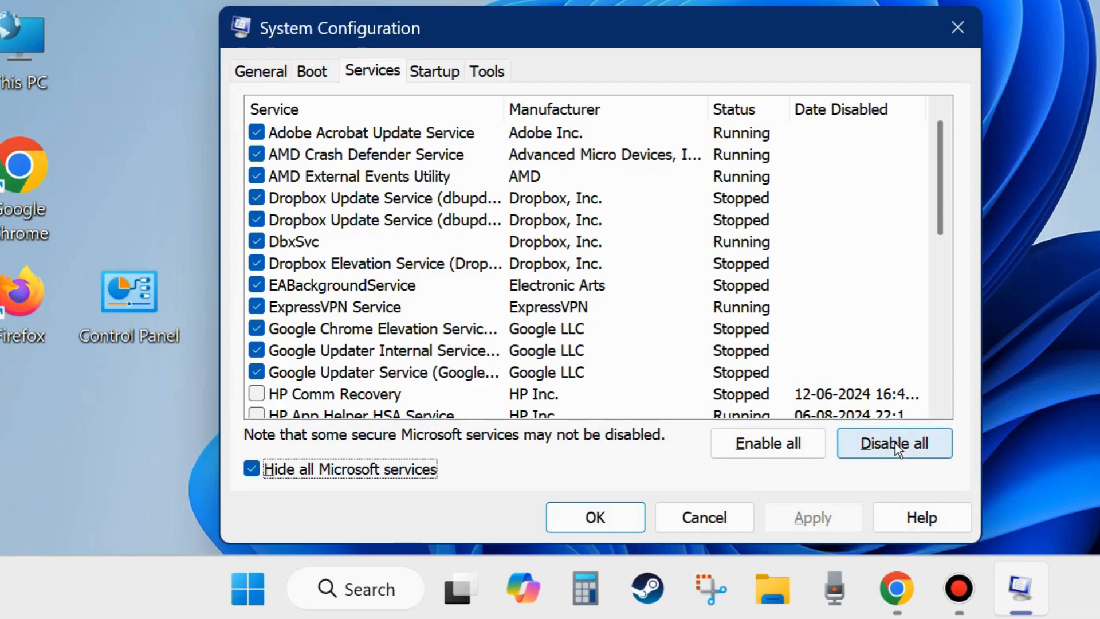
Open Task Manager from the System Configuration startup settings, check the status of the startup apps, and bring up the actions for Canva
click(441, 71)
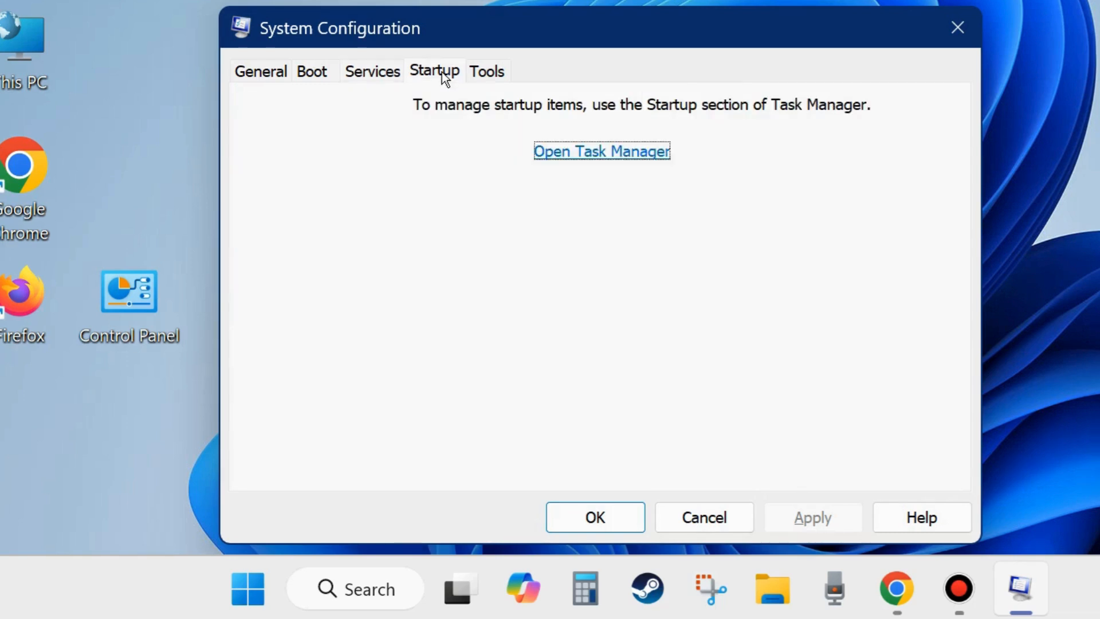
click(618, 156)
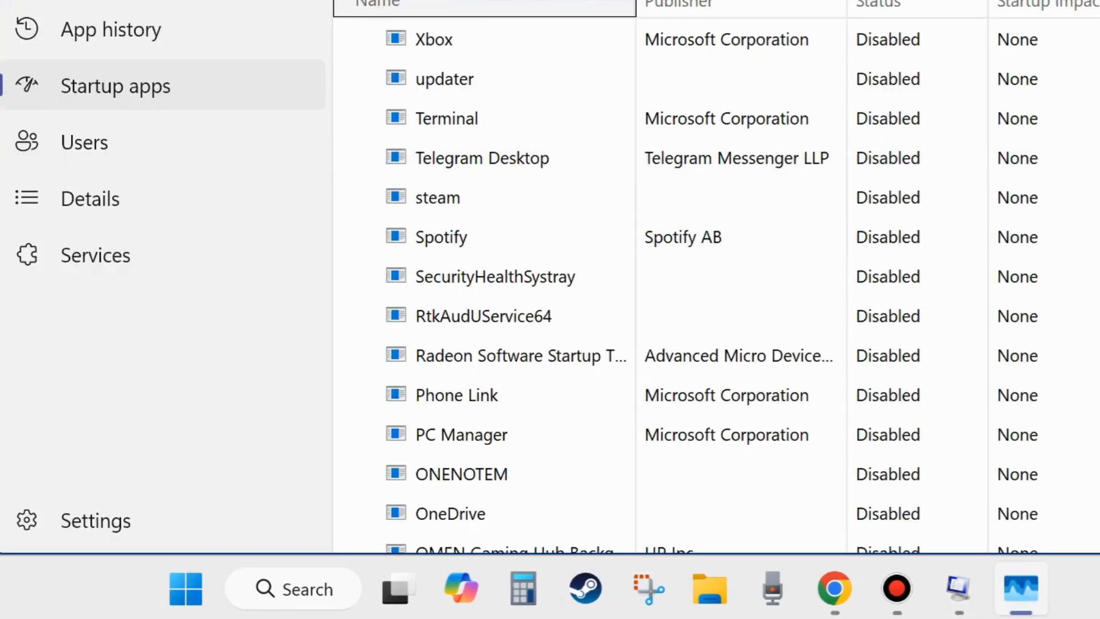
drag(949, 0, 773, 19)
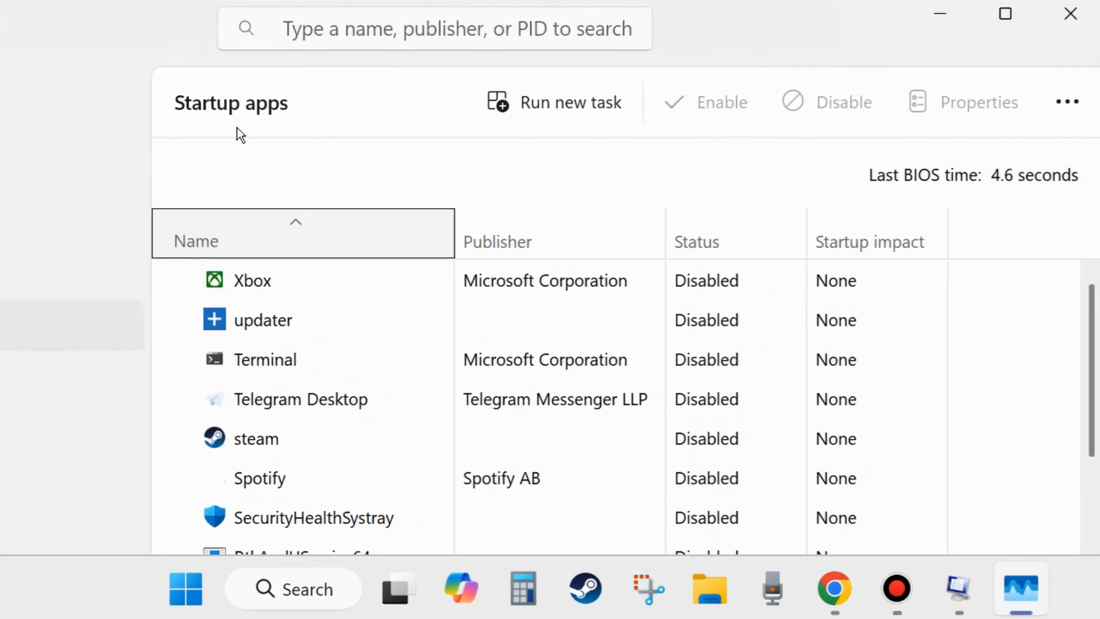
scroll(723, 437, down, 2)
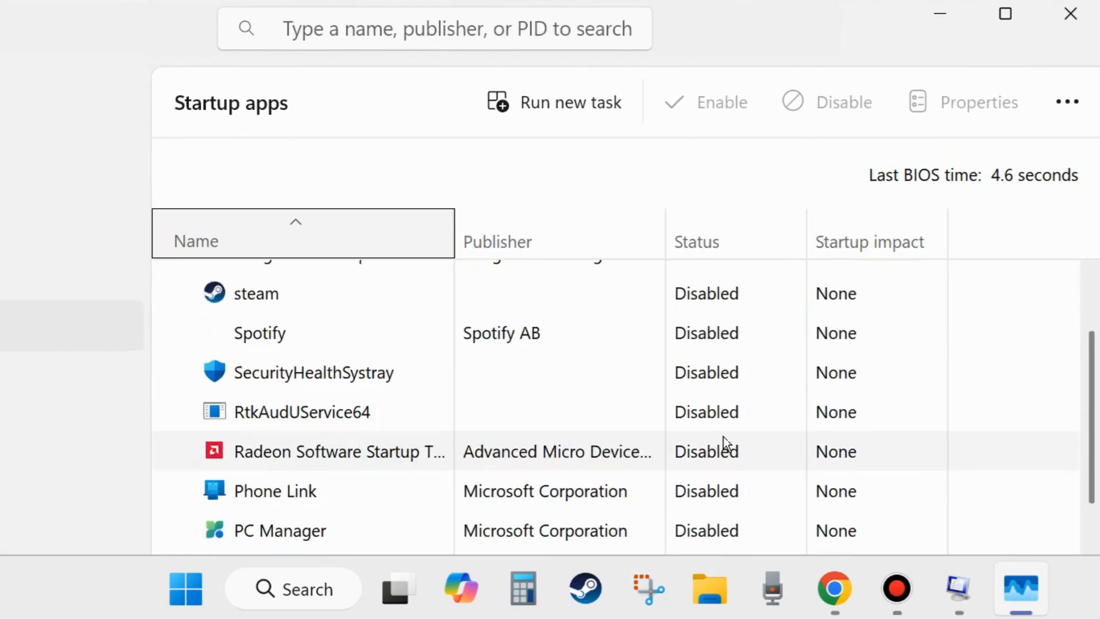
scroll(722, 437, down, 4)
drag(747, 59, 736, 0)
scroll(710, 395, down, 6)
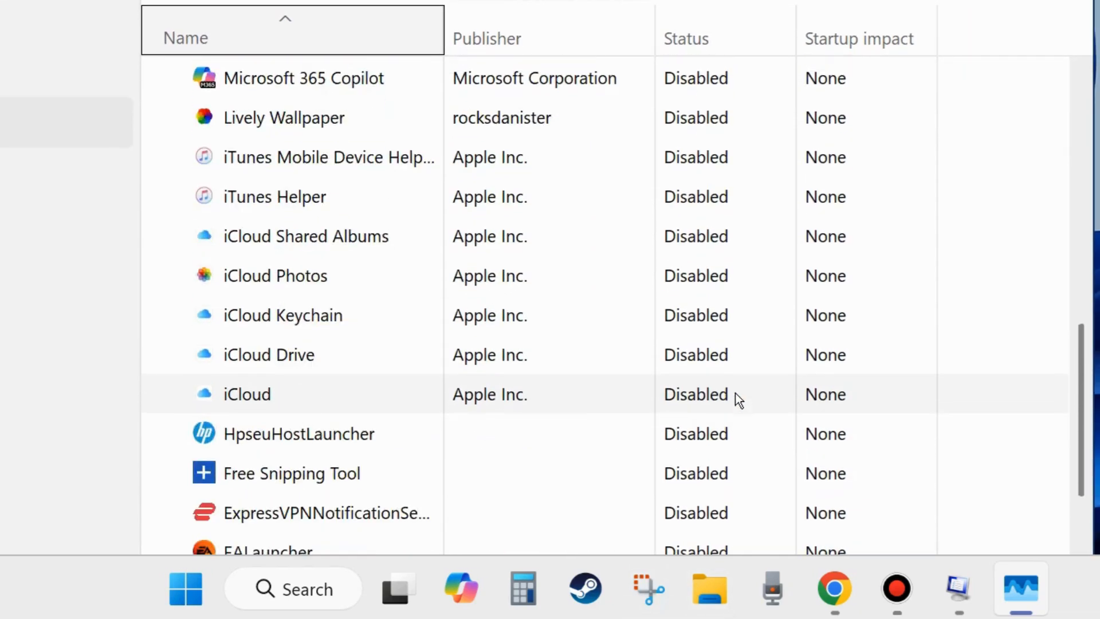
scroll(737, 396, down, 3)
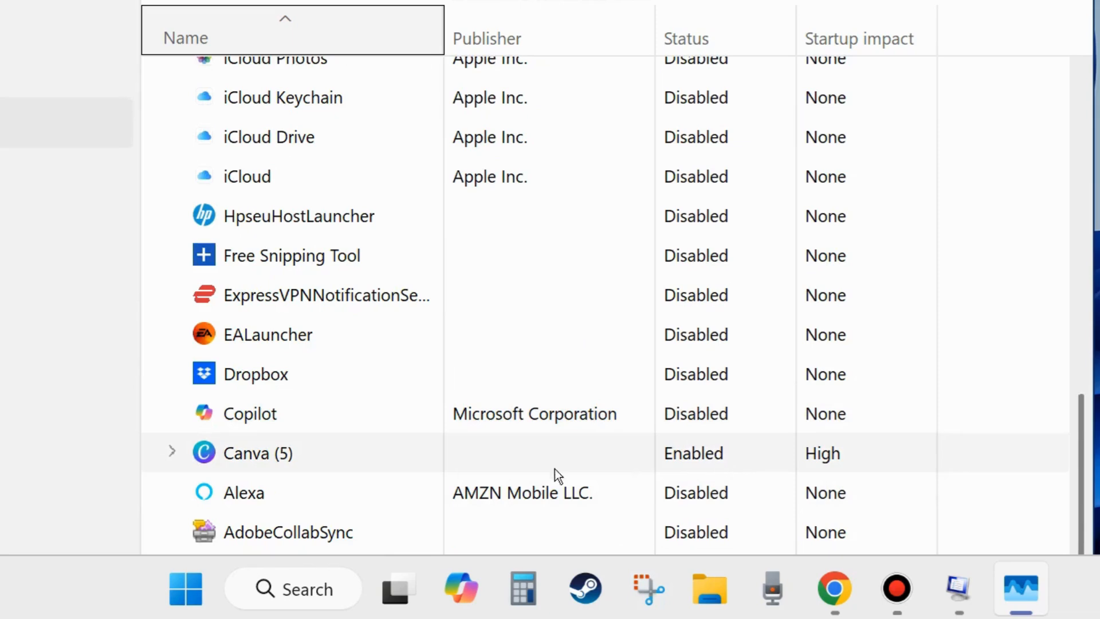
right_click(685, 454)
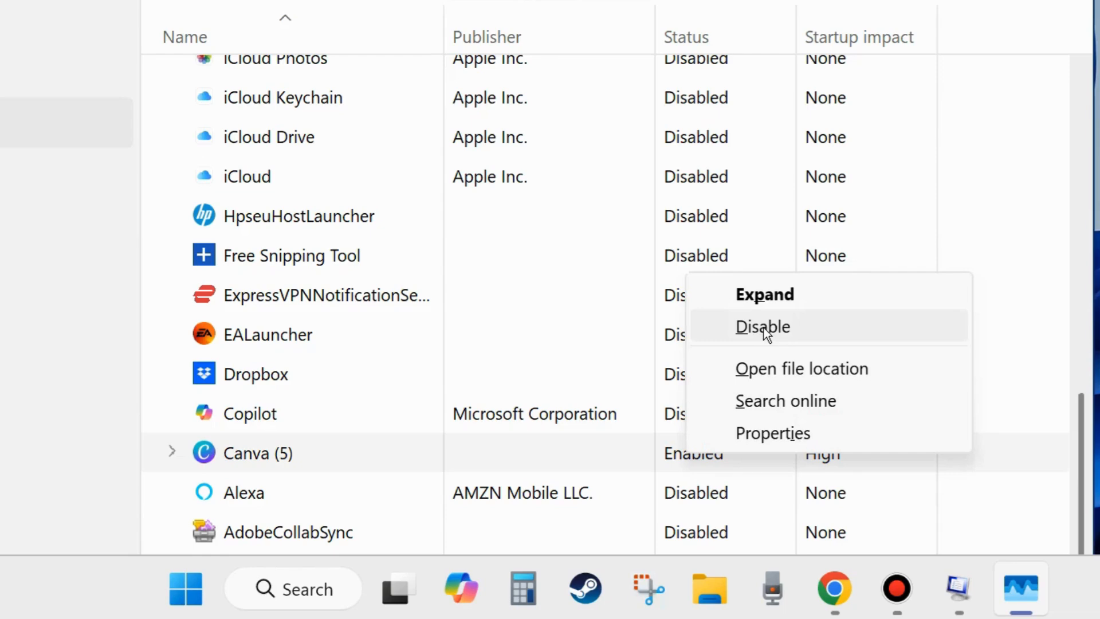
Close Task Manager and accept the System Configuration settings
click(95, 253)
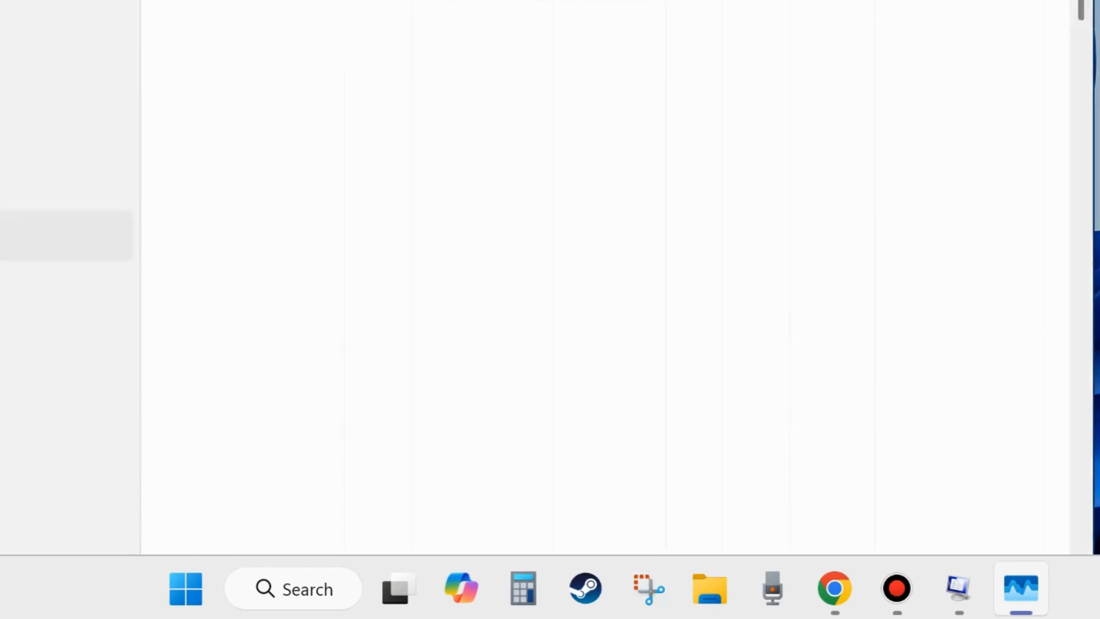
click(1072, 1)
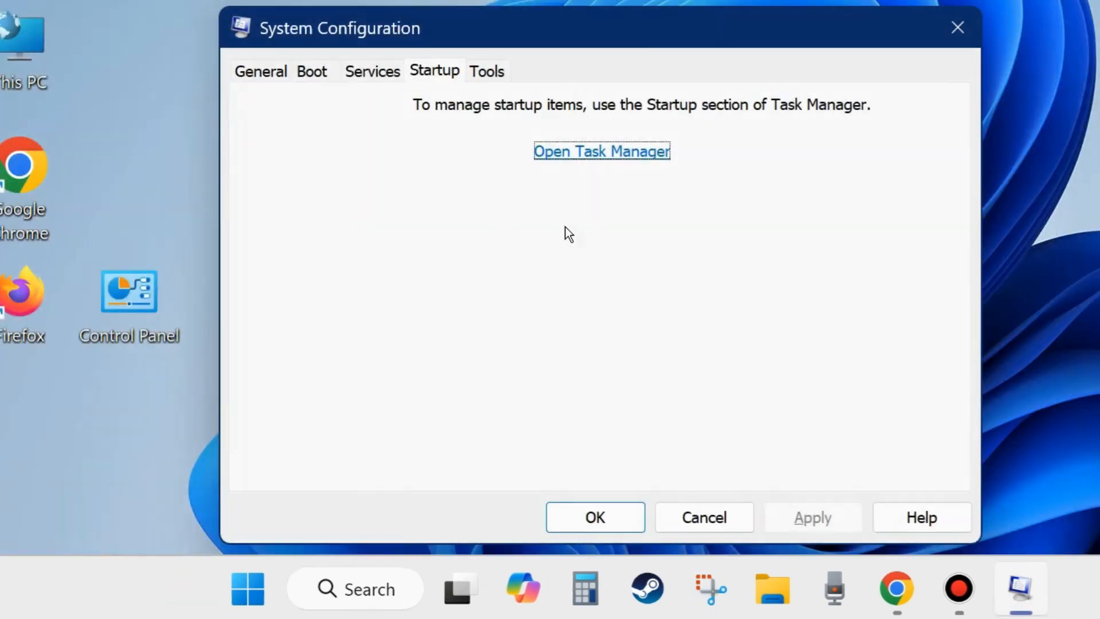
click(600, 517)
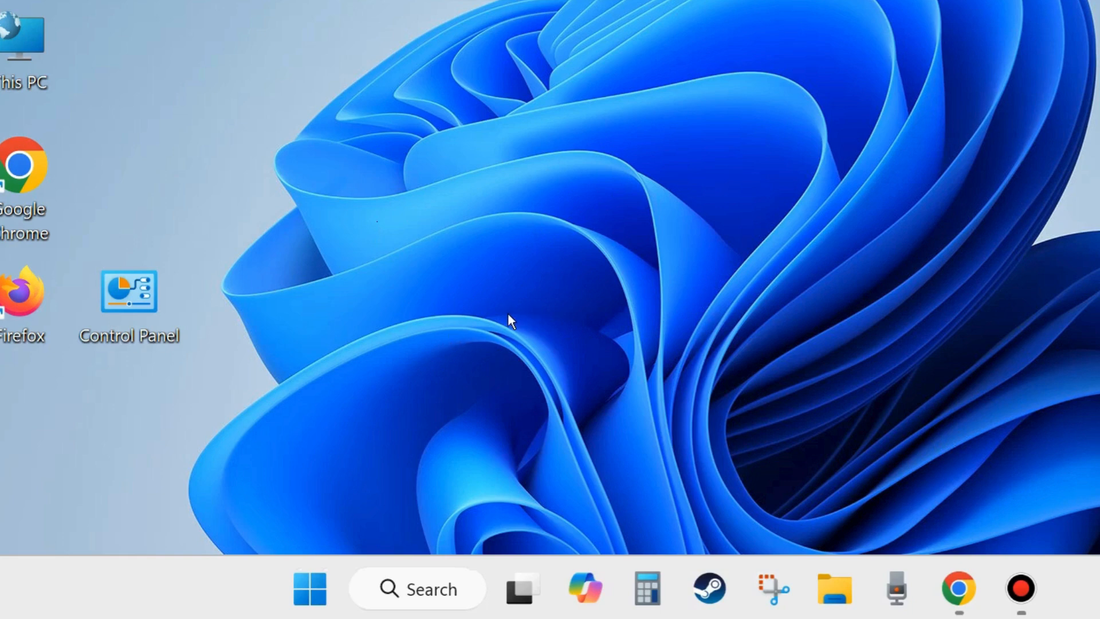
Open the Control Panel from the desktop and bring up its Date and Time settings
double_click(126, 308)
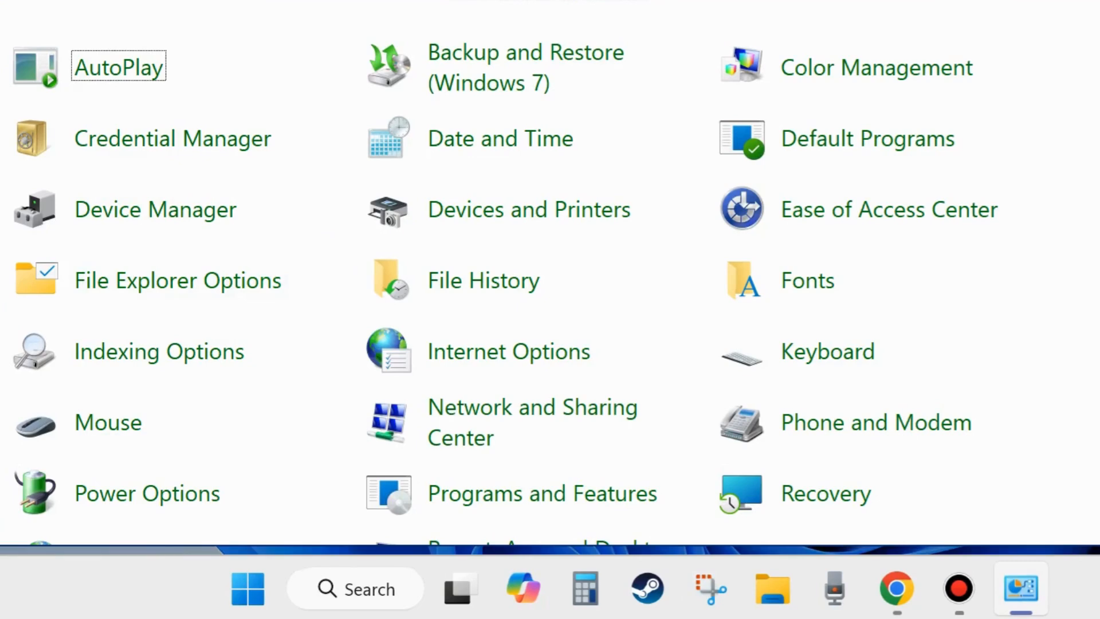
drag(692, 0, 699, 27)
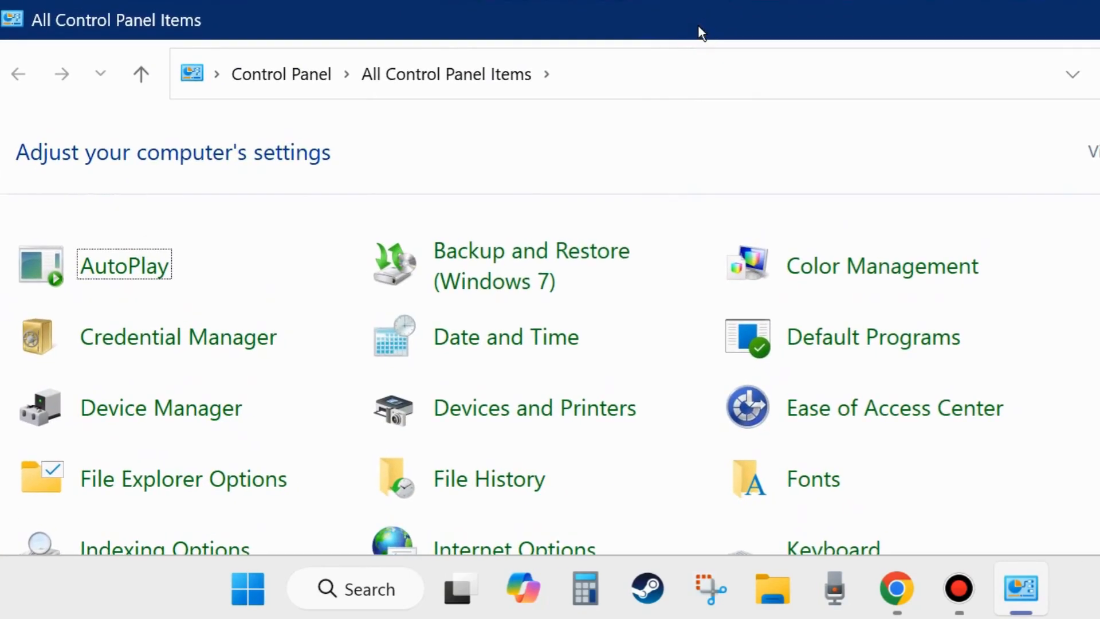
click(494, 343)
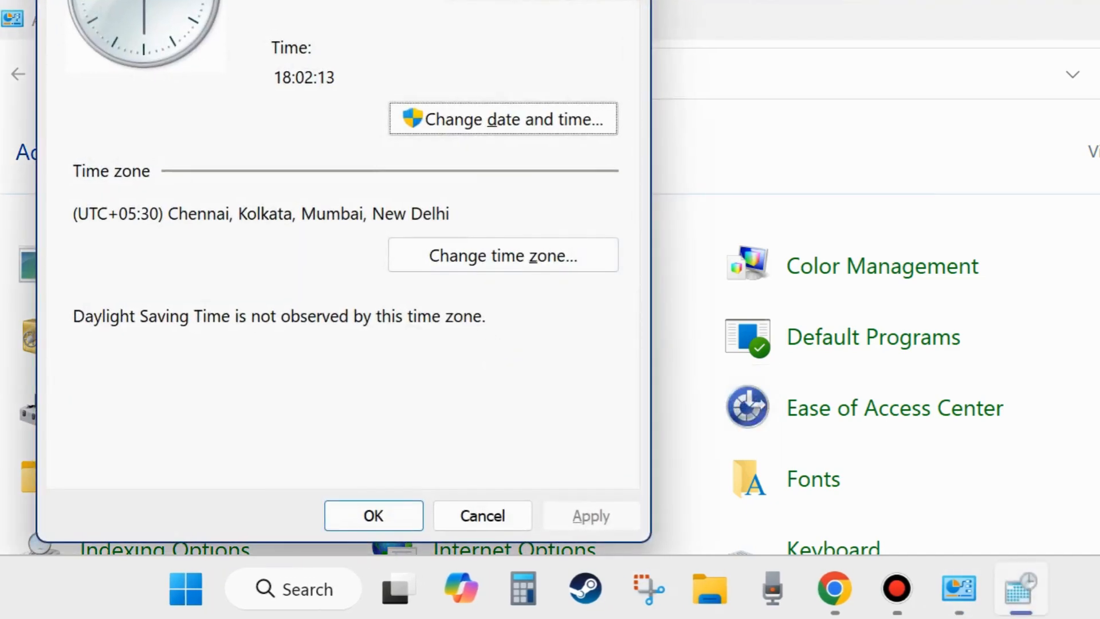
drag(408, 0, 649, 27)
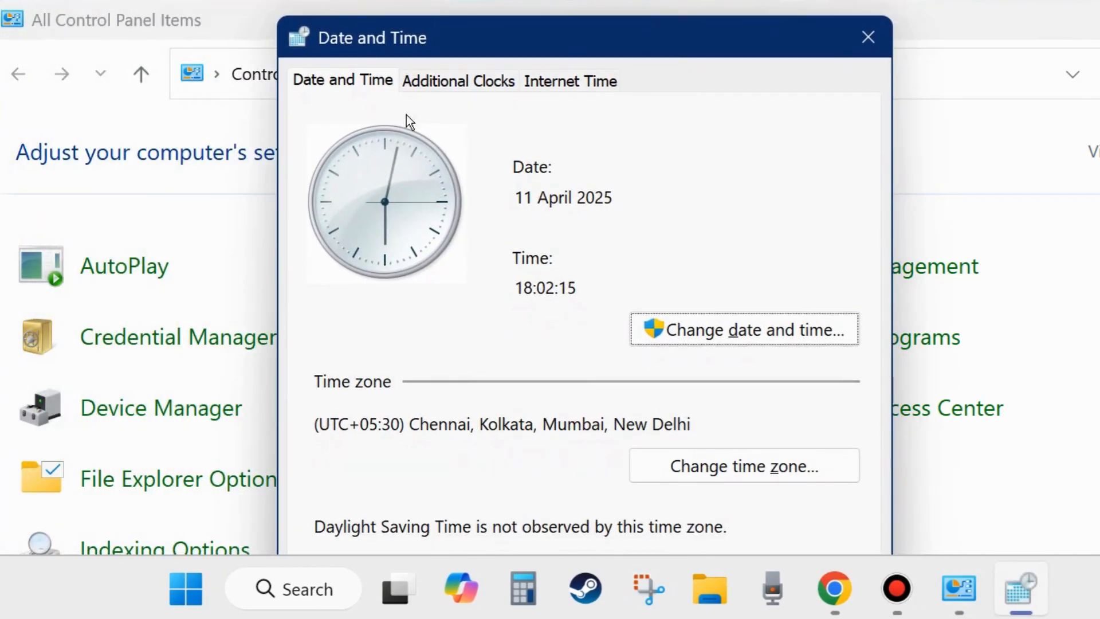
Open the Internet time settings and check that synchronization with an Internet time server is enabled
click(575, 83)
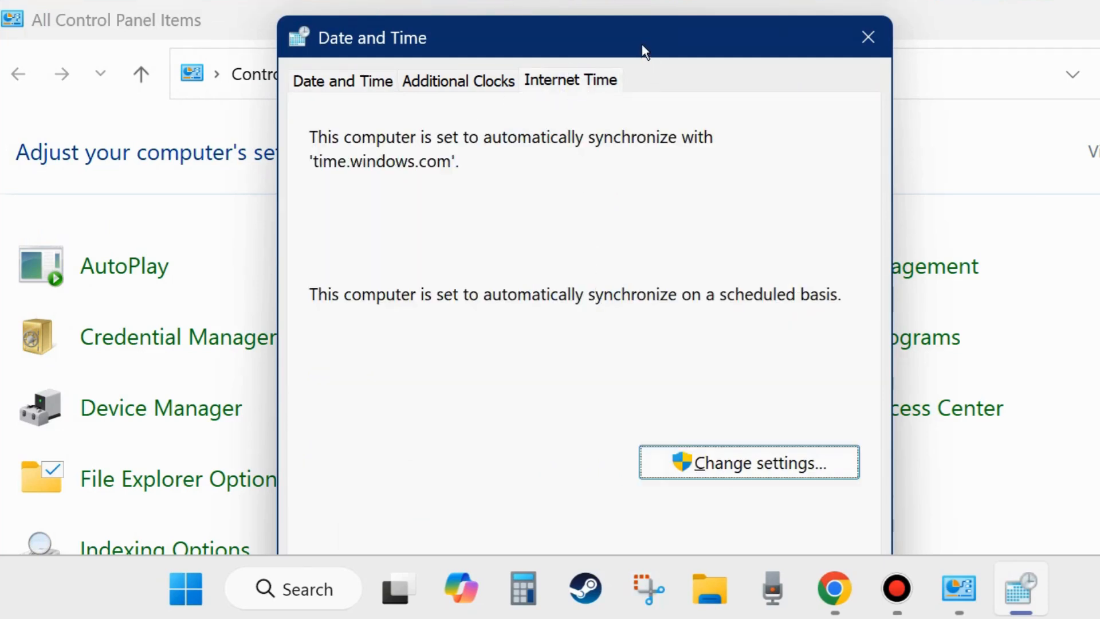
drag(643, 44, 637, 8)
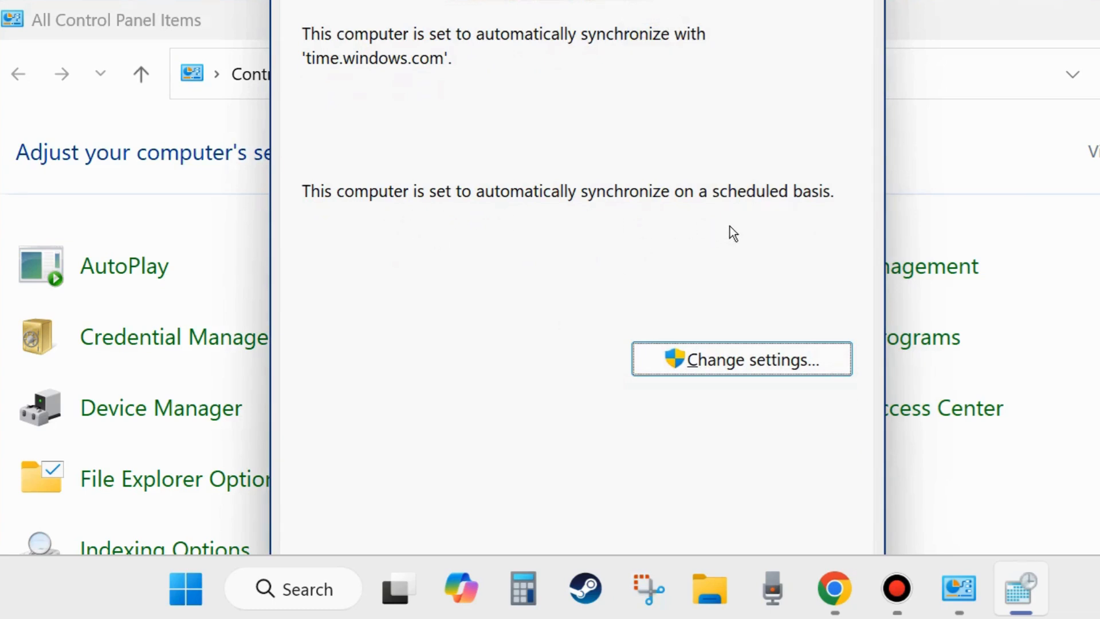
click(730, 365)
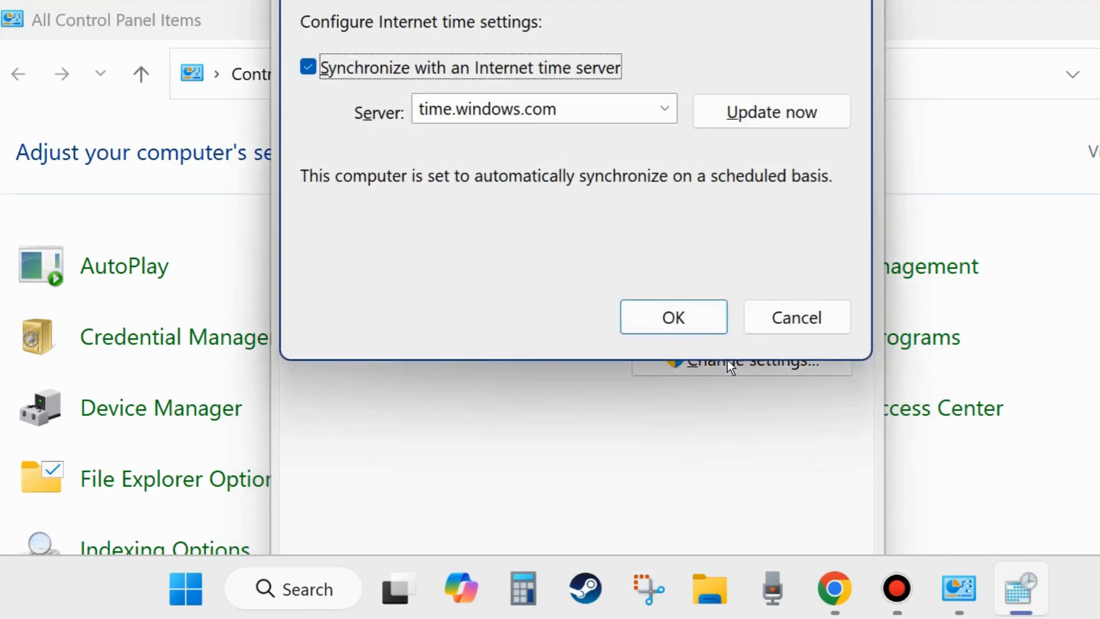
drag(645, 1, 648, 90)
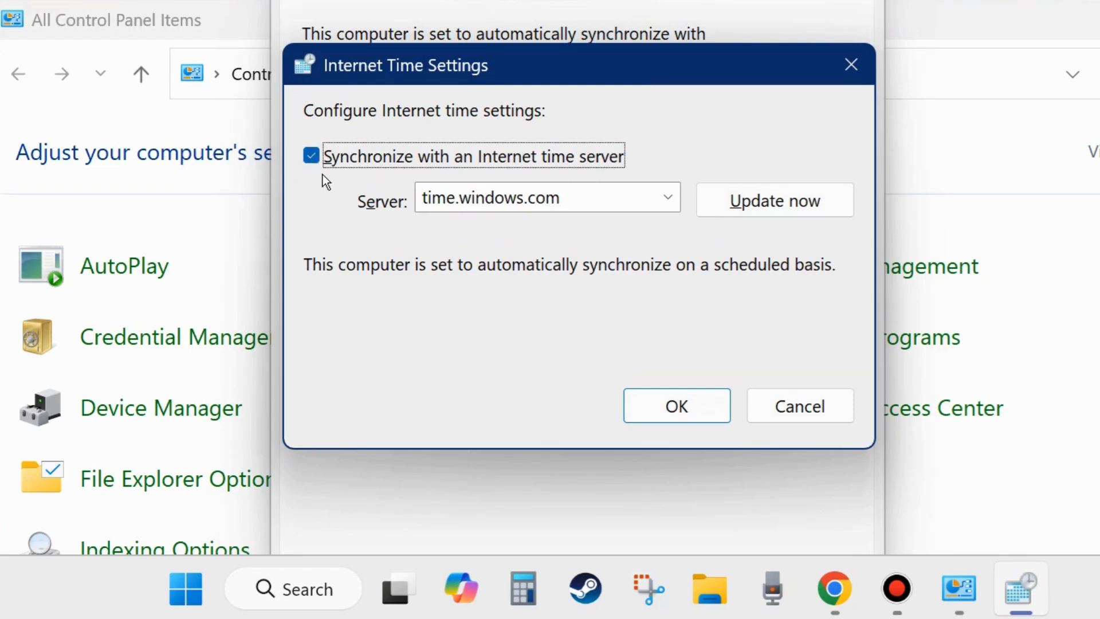
Accept the Internet time and Date and Time settings, and close the Control Panel
click(671, 406)
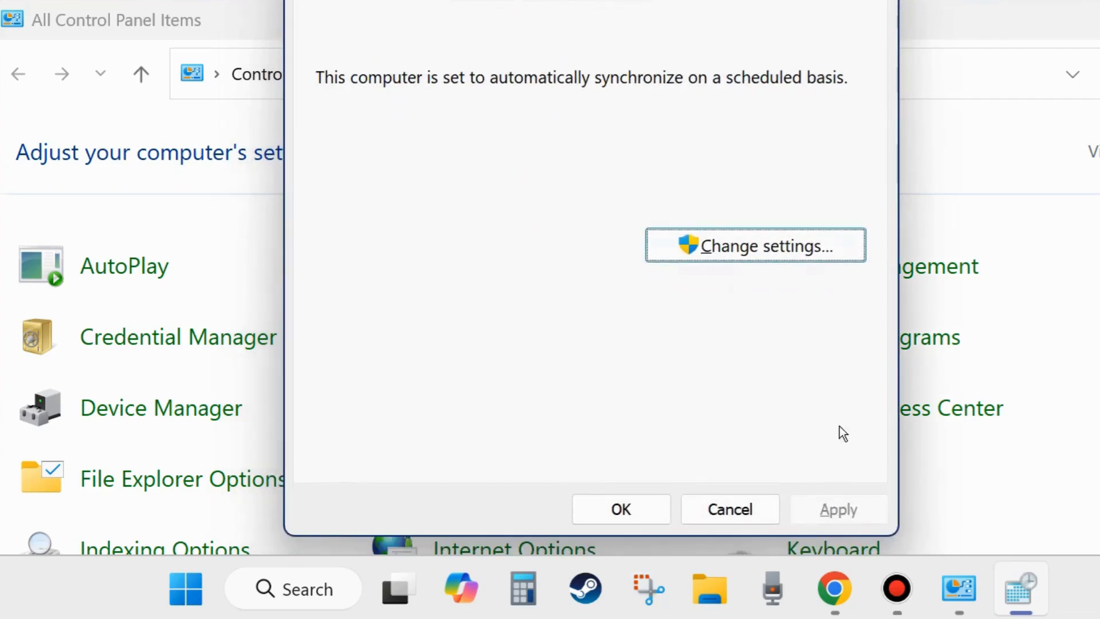
click(618, 509)
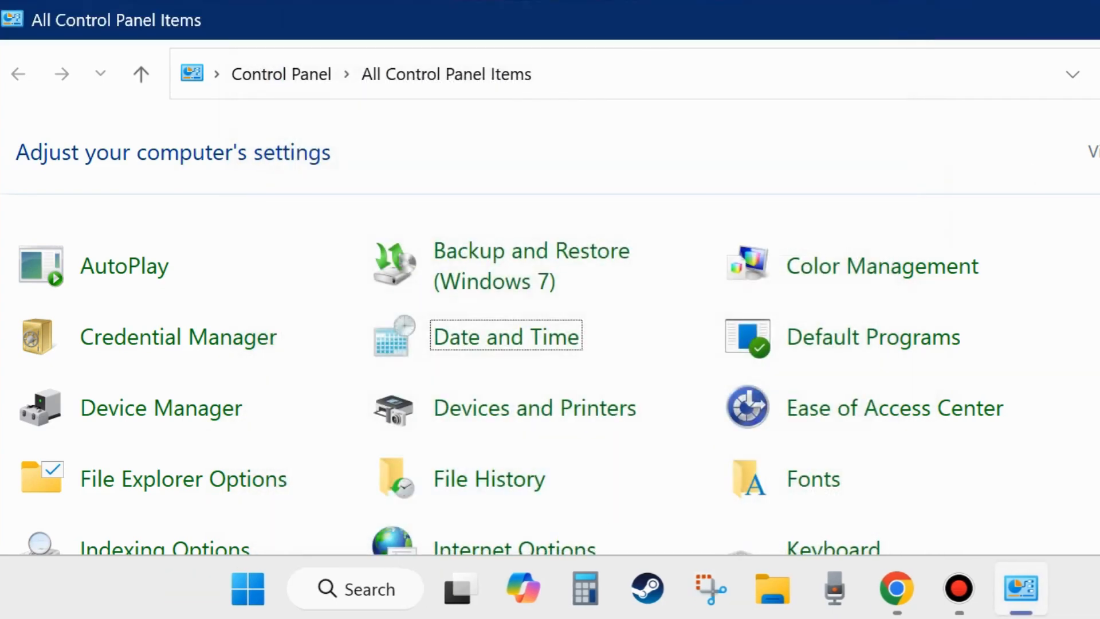
key(alt+F4)
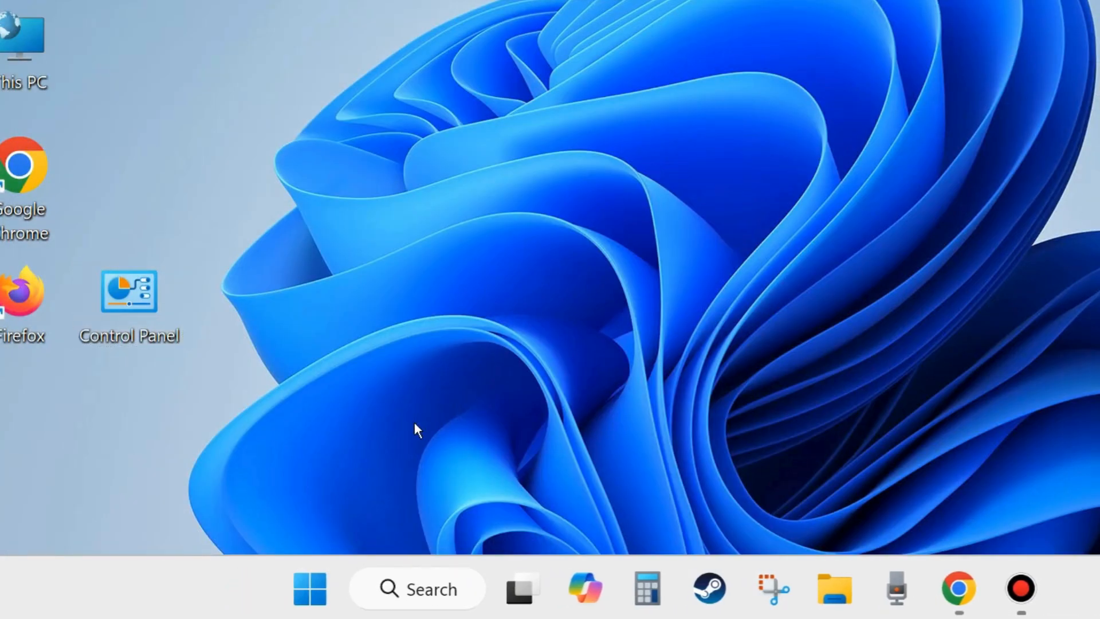
Open the Services console by running services.msc from the Run dialog
right_click(307, 585)
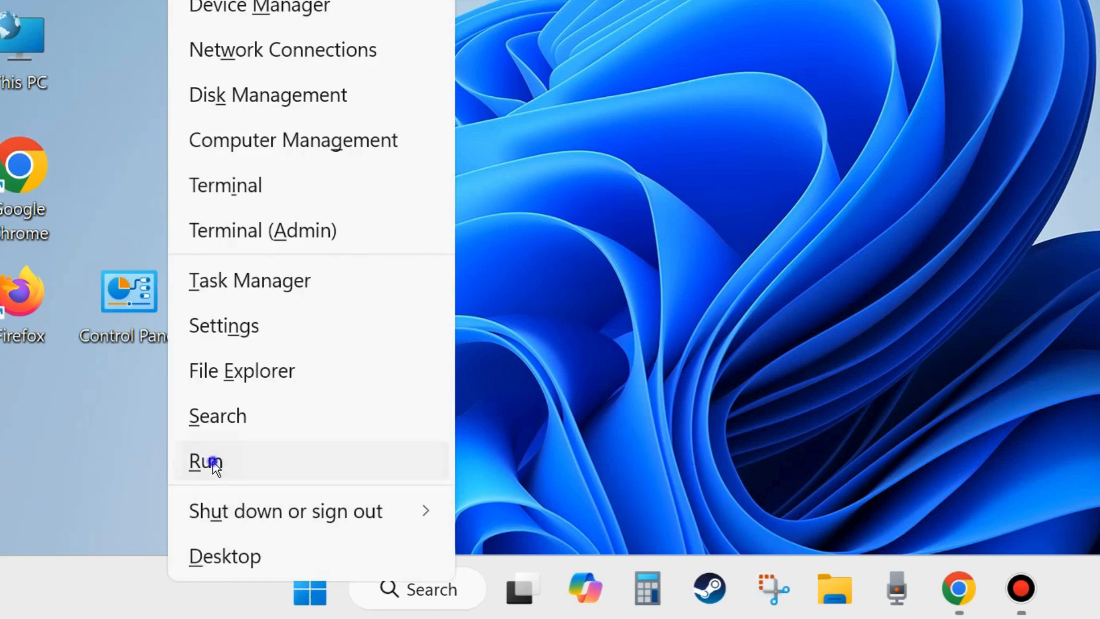
click(212, 462)
drag(255, 267, 546, 110)
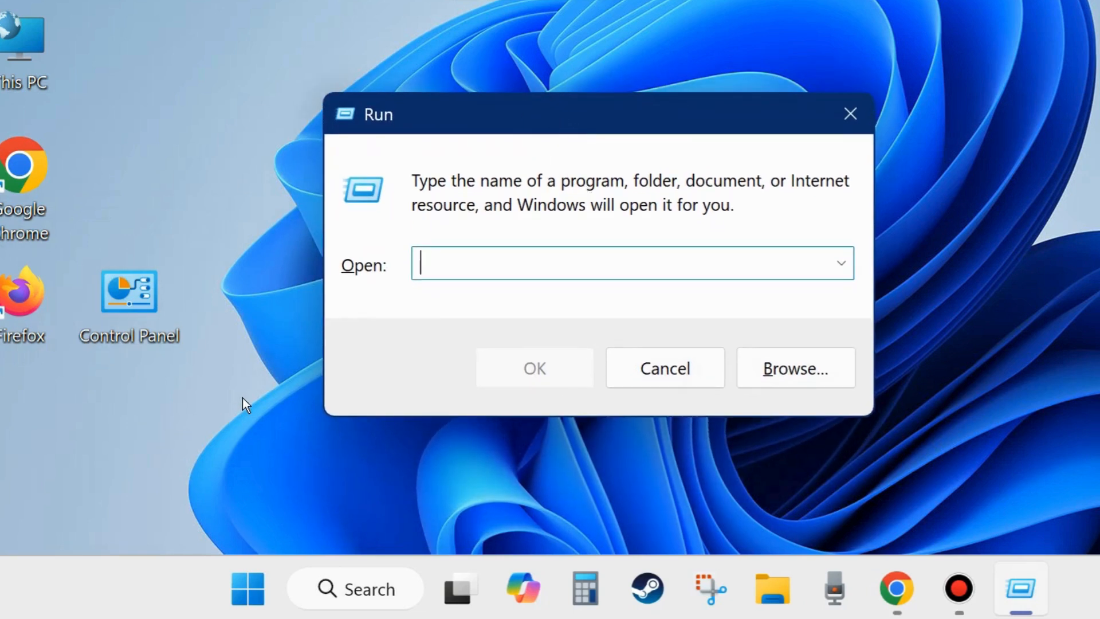
text(services.m)
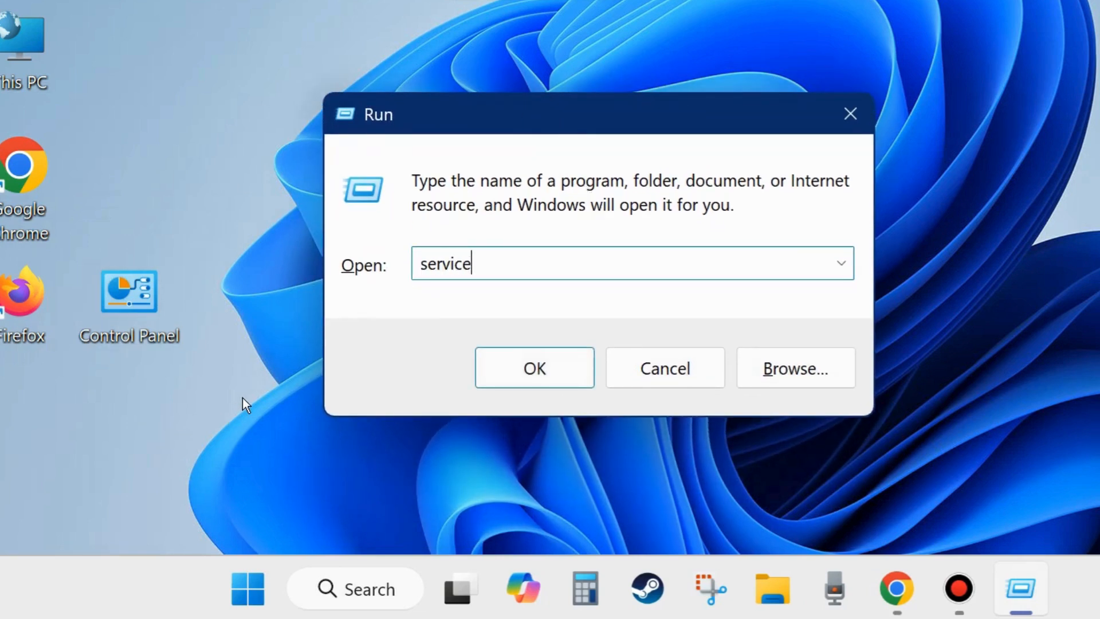
text(sc)
click(534, 366)
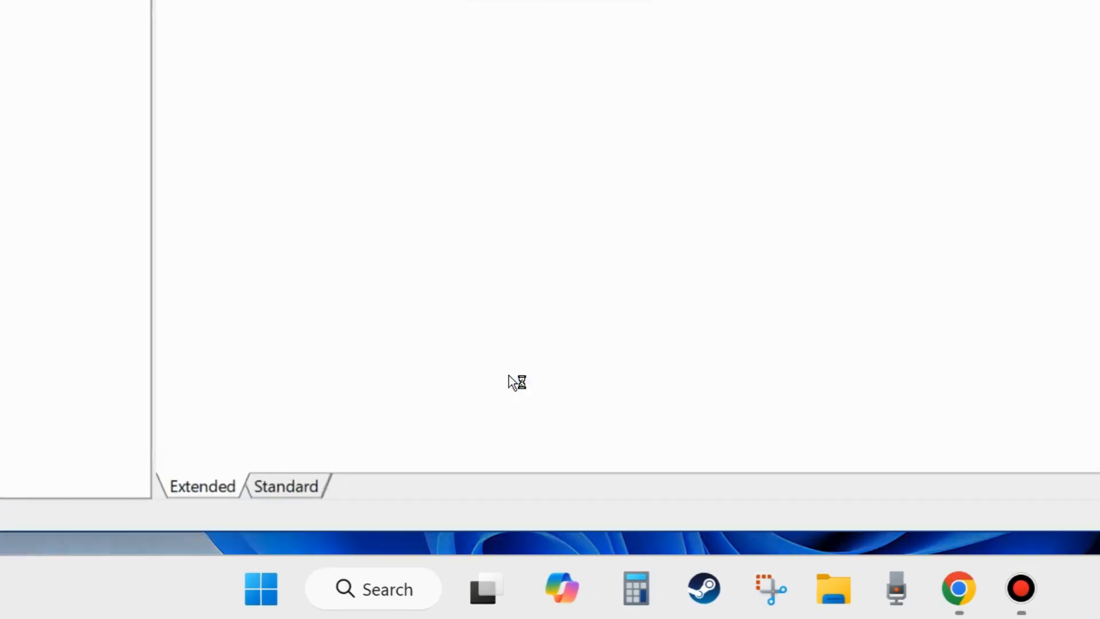
drag(605, 0, 635, 10)
drag(810, 15, 679, 0)
Start the Xbox Accessory Management Service and apply the Automatic startup type to it
scroll(496, 347, down, 6)
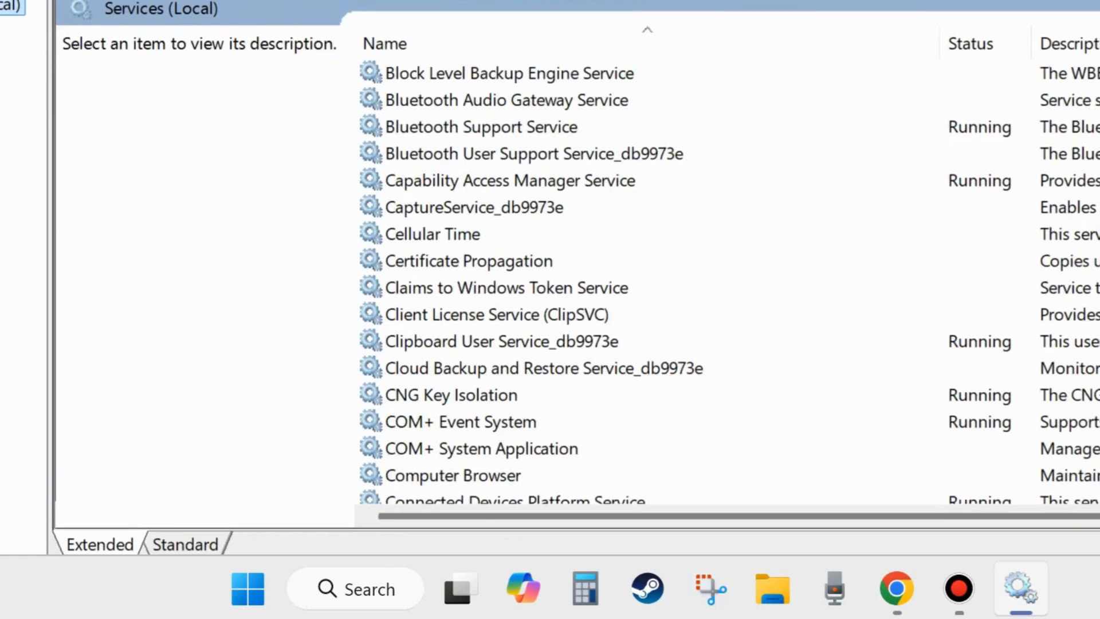
scroll(647, 275, down, 20)
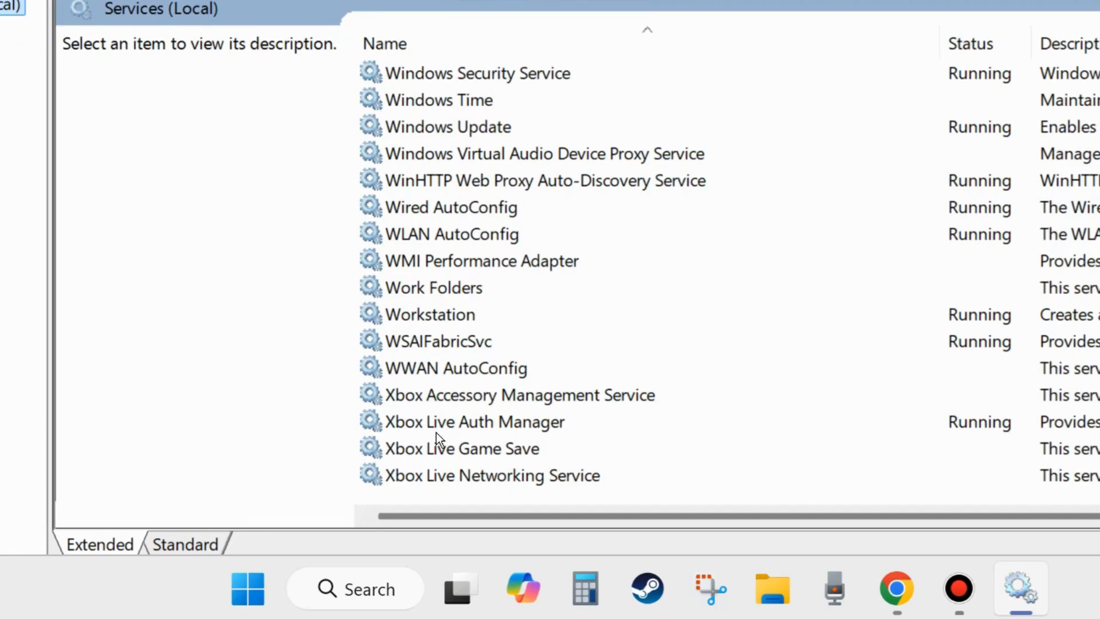
double_click(437, 395)
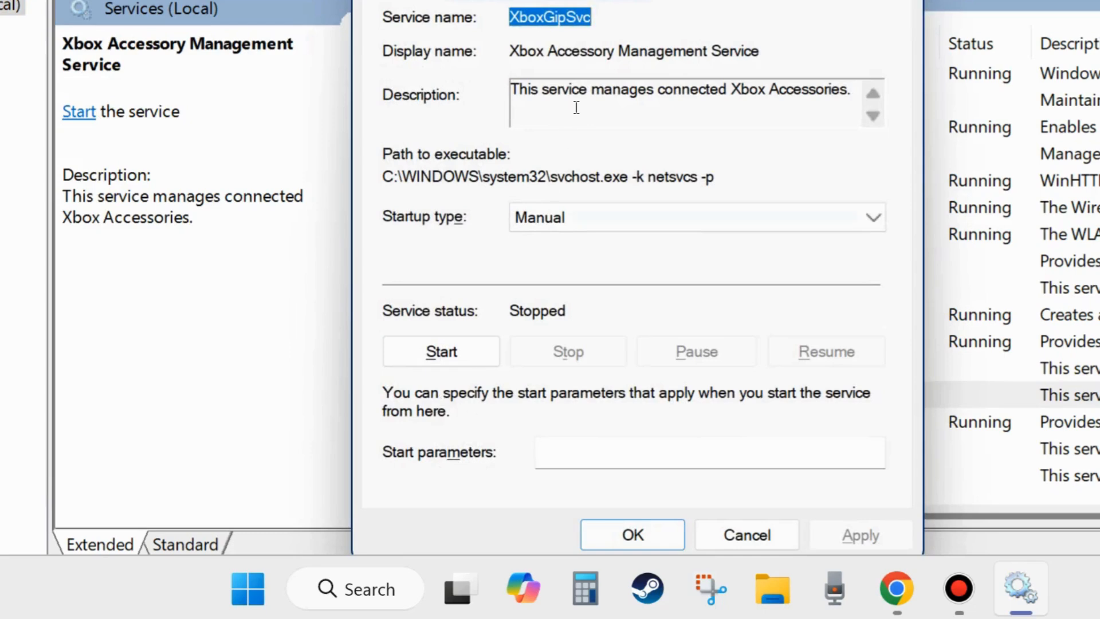
click(439, 350)
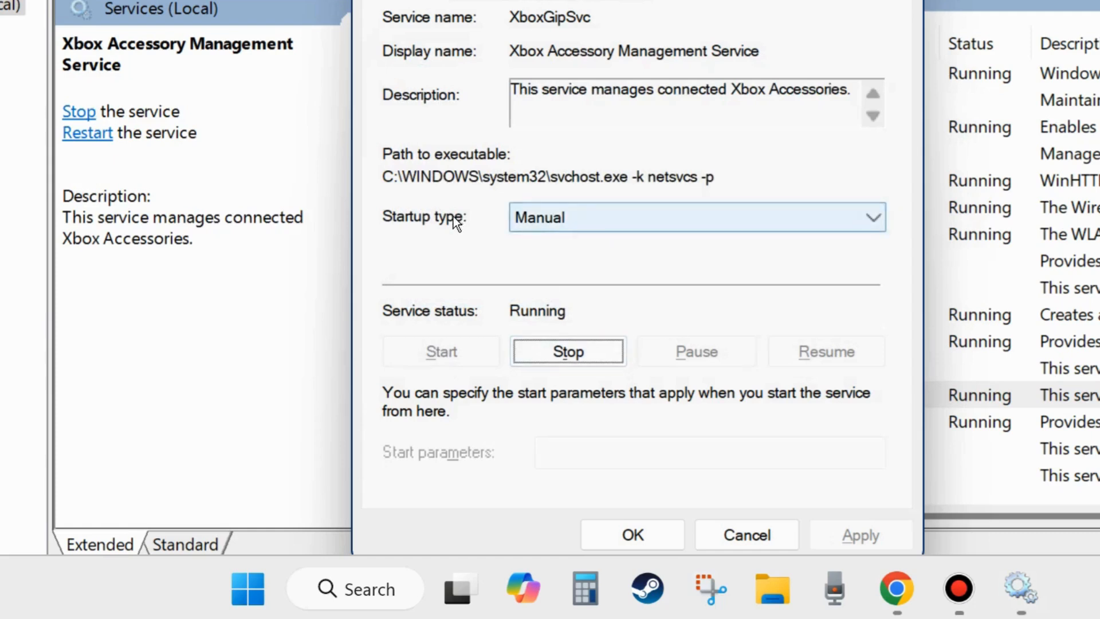
click(562, 219)
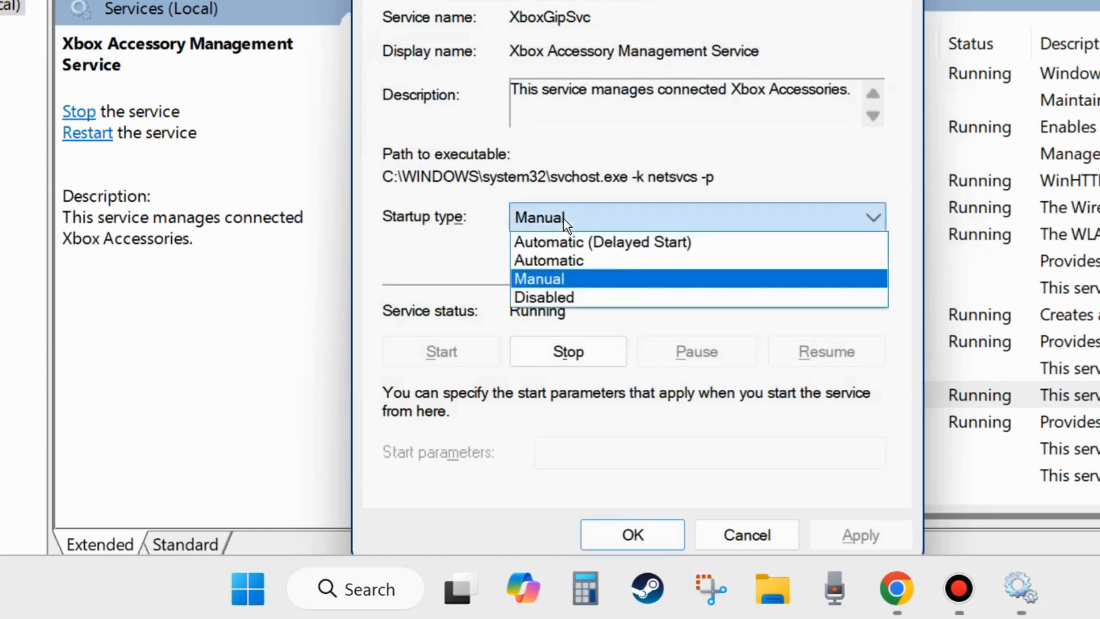
click(568, 259)
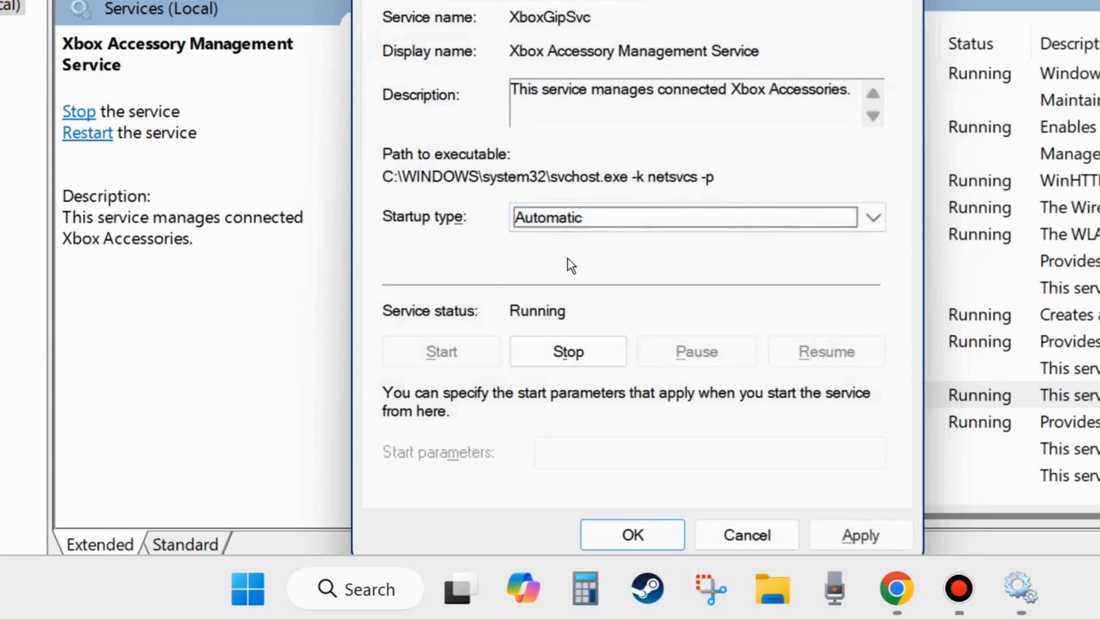
click(854, 533)
click(644, 533)
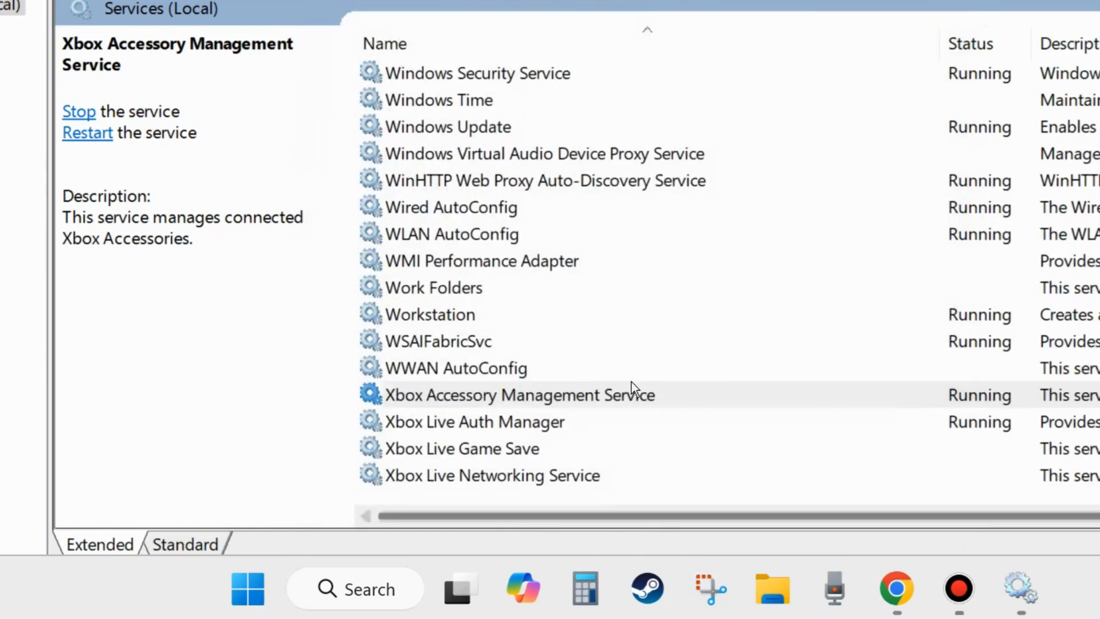
Set the startup type of the Xbox Live Auth Manager service to Automatic and apply the change
click(444, 424)
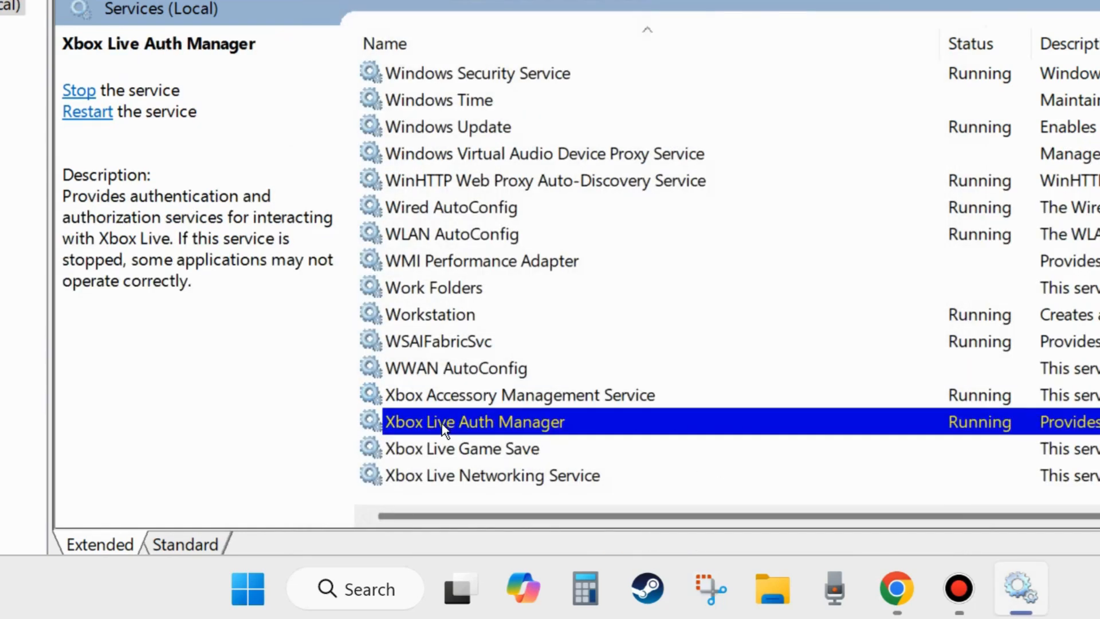
double_click(442, 423)
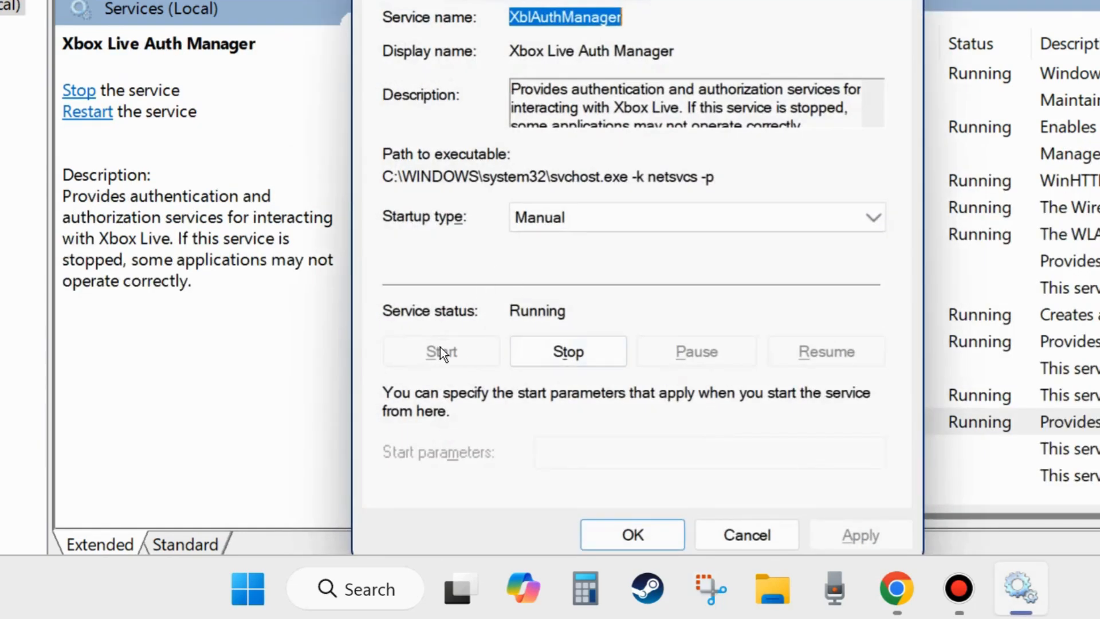
click(583, 218)
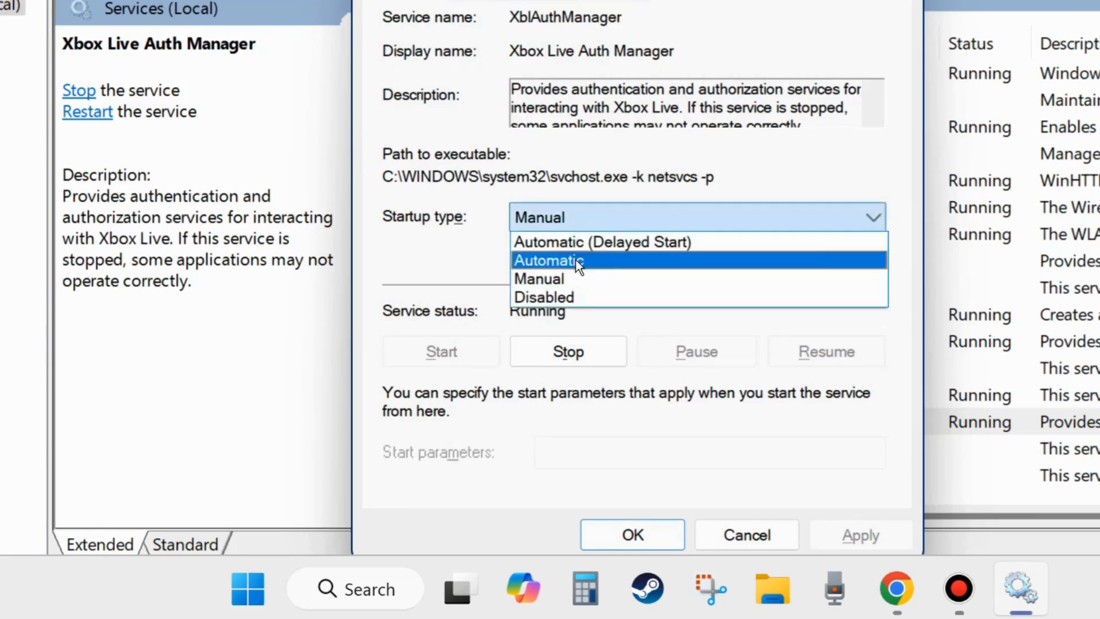
click(575, 260)
click(845, 532)
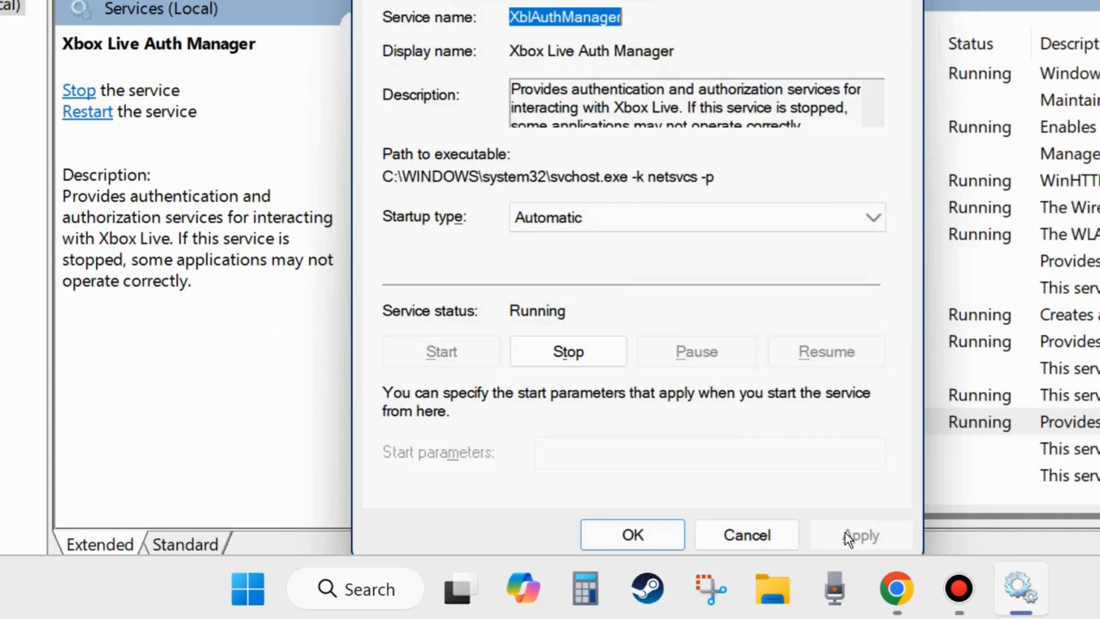
click(630, 531)
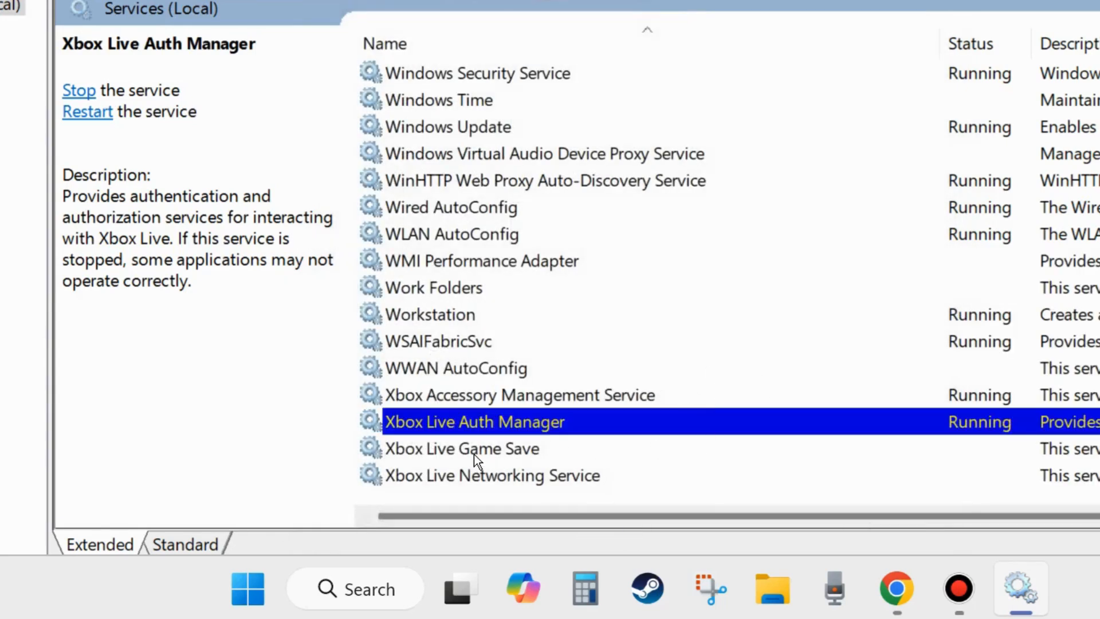
Start the Xbox Live Game Save service and apply the Automatic startup type to it
click(475, 448)
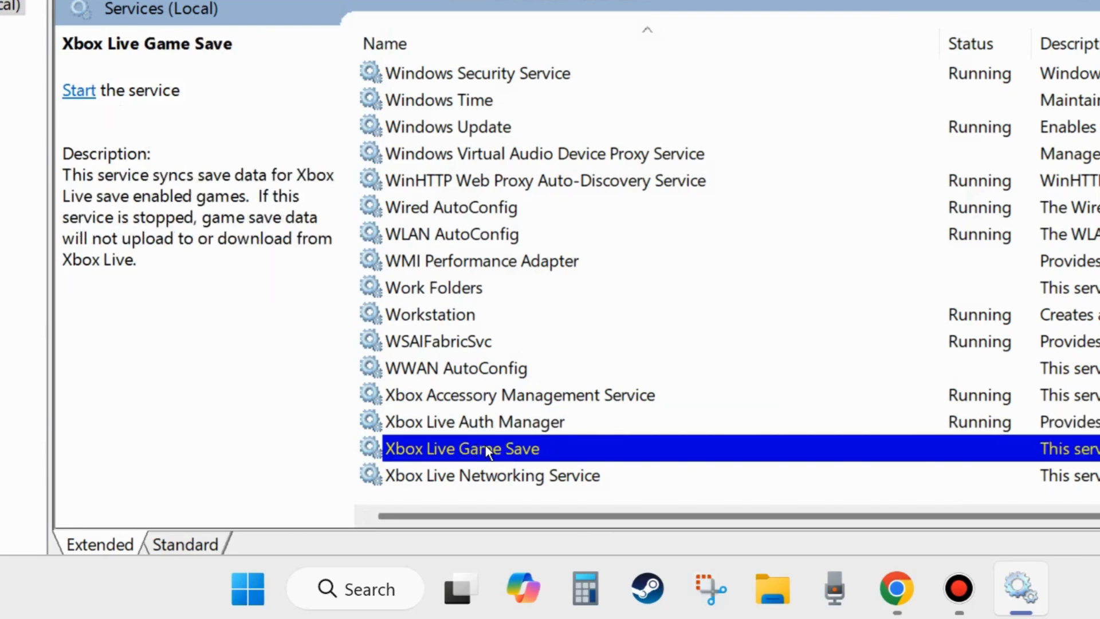
double_click(485, 447)
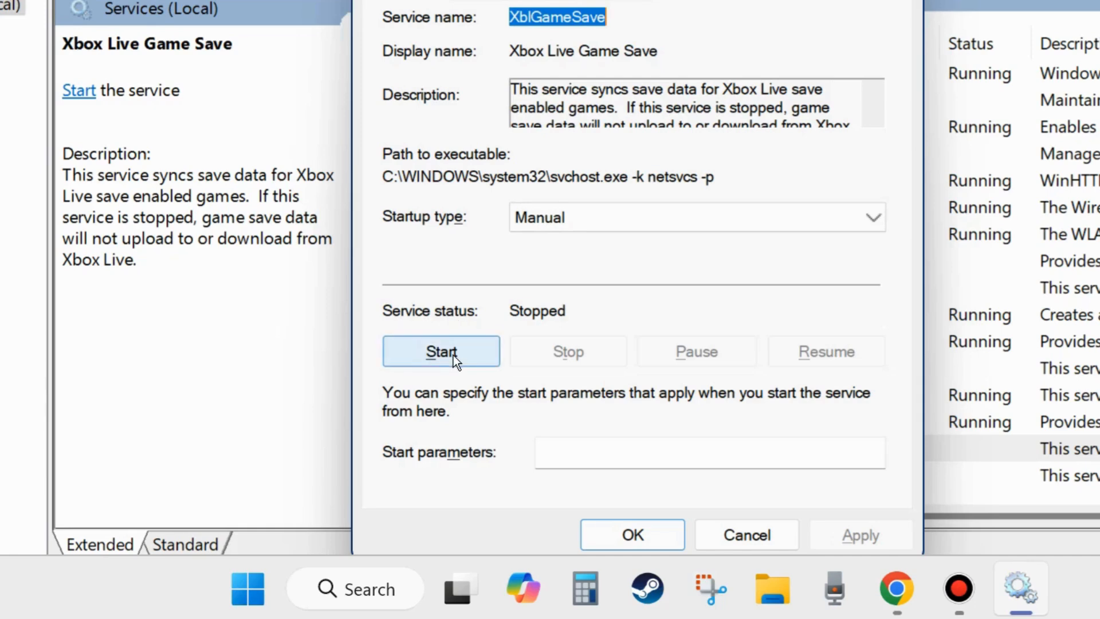
click(453, 355)
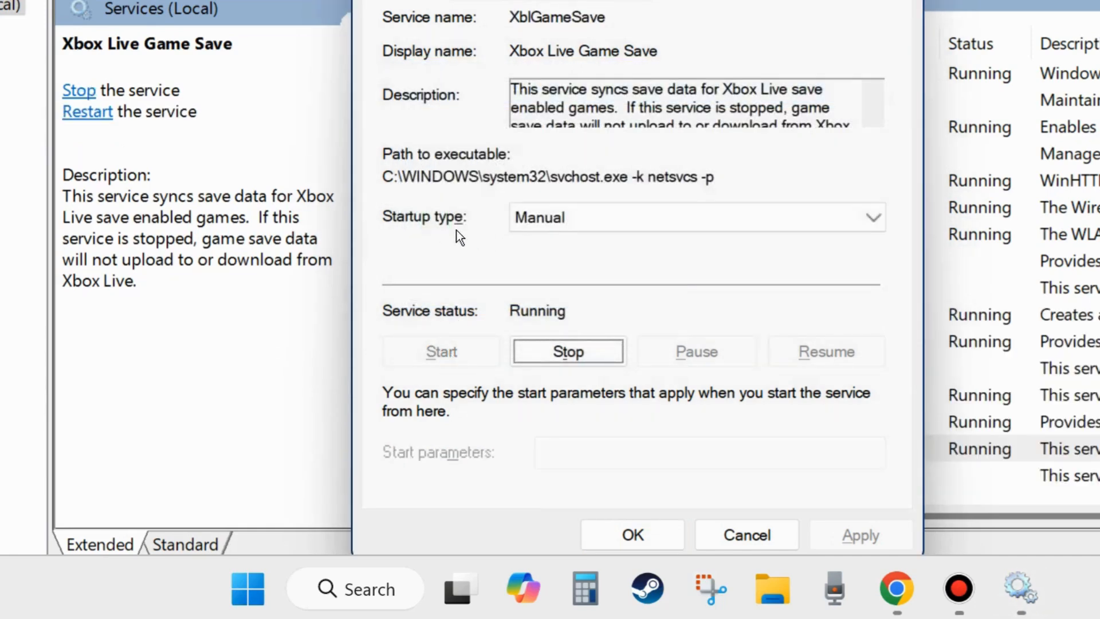
click(592, 218)
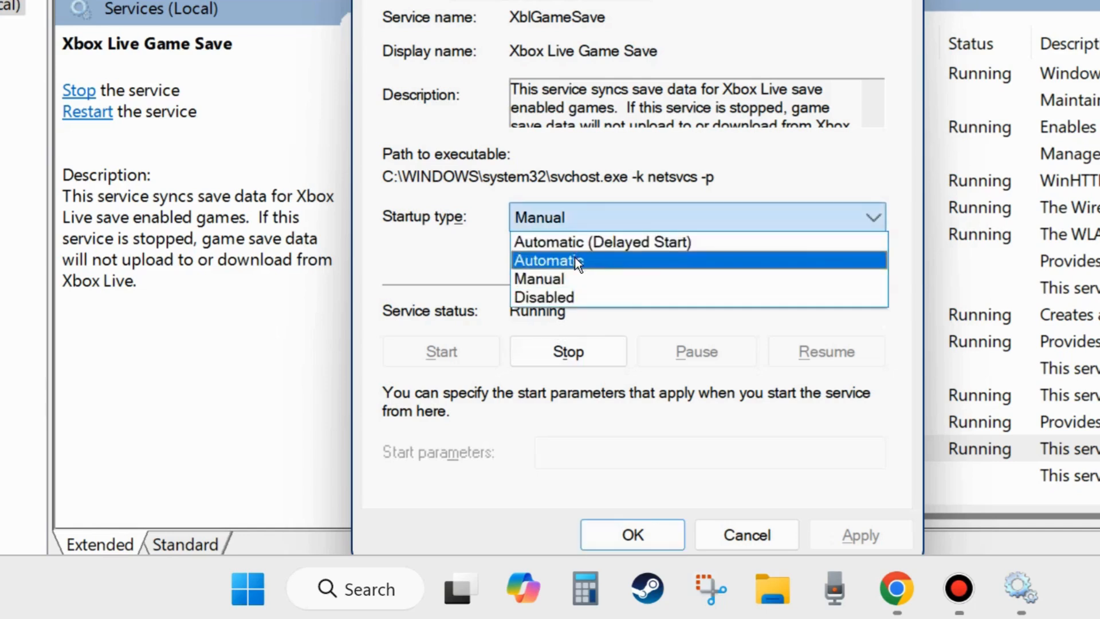
click(575, 260)
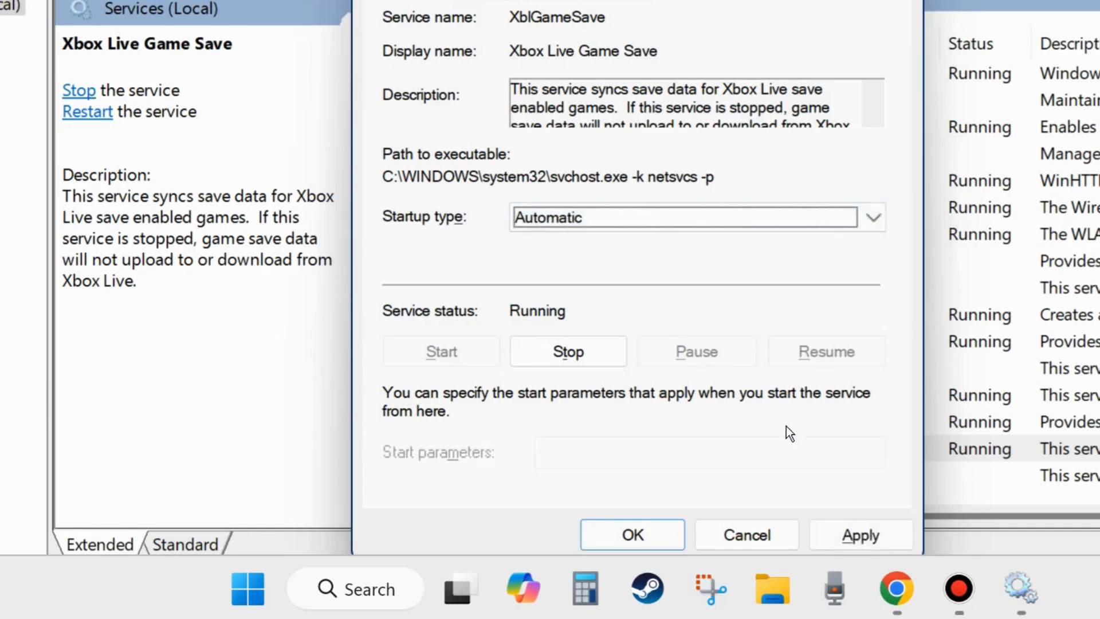
click(853, 532)
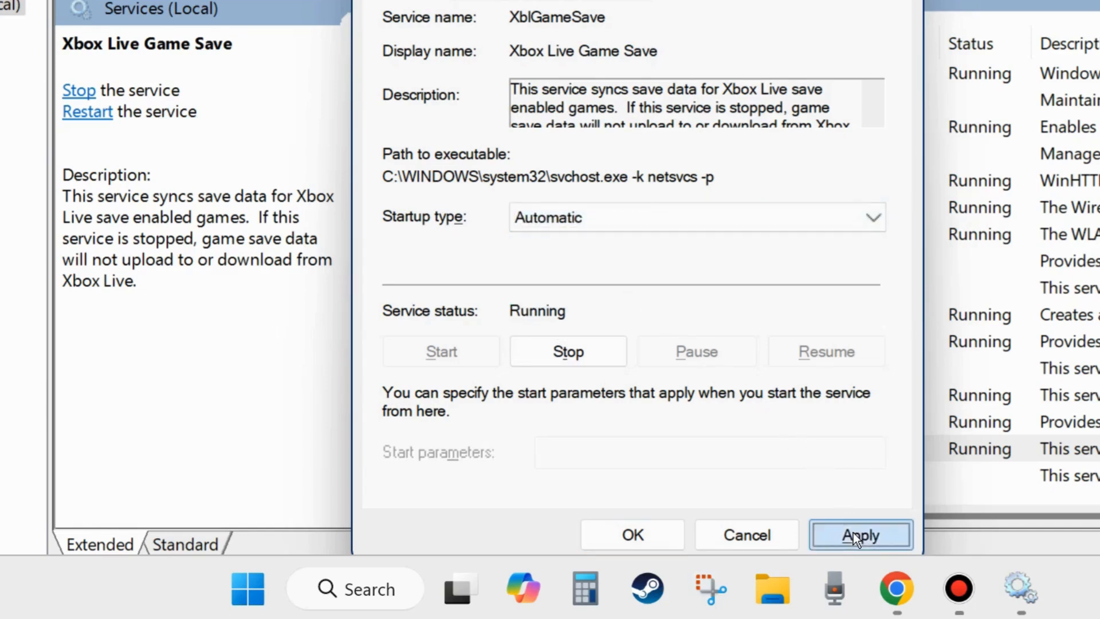
click(630, 533)
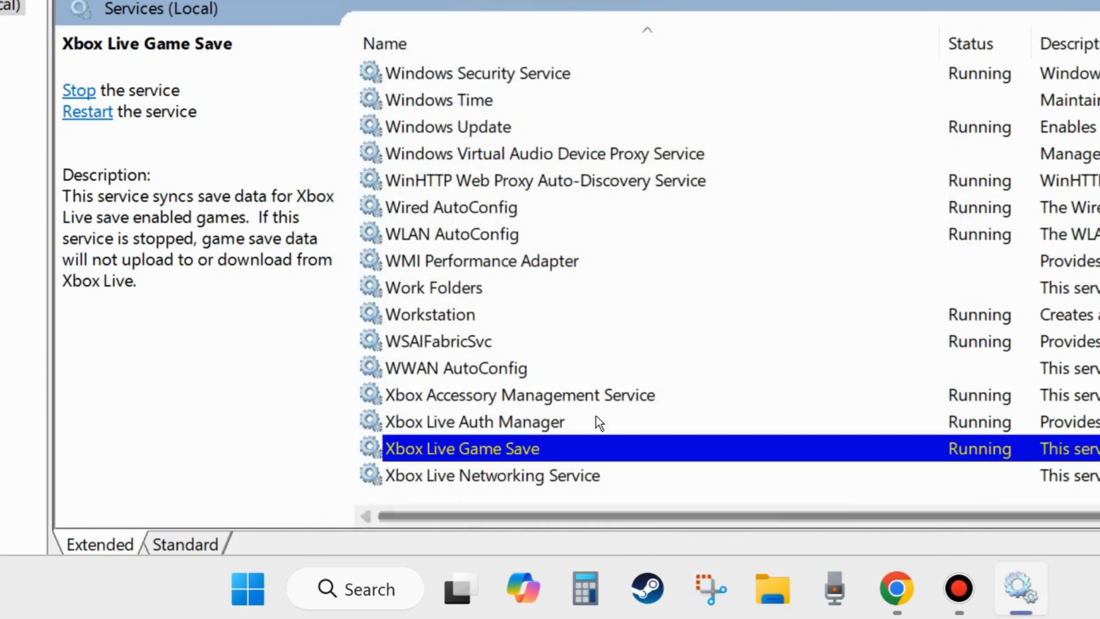
drag(573, 0, 581, 0)
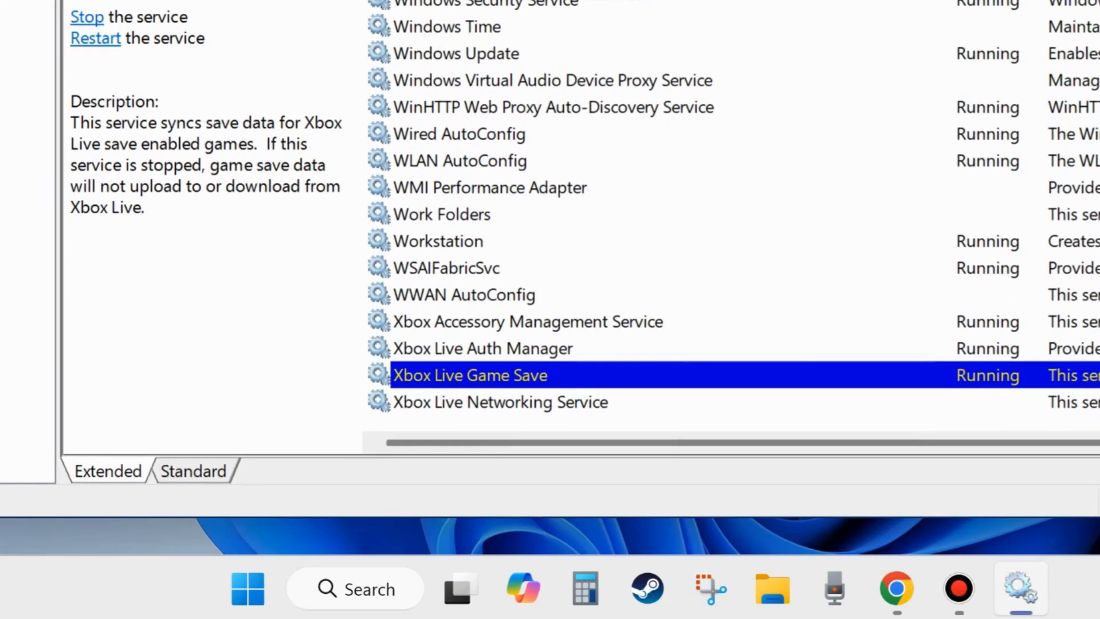
Start the Xbox Live Networking Service, apply the Automatic startup type to it, and close the Services console
double_click(467, 403)
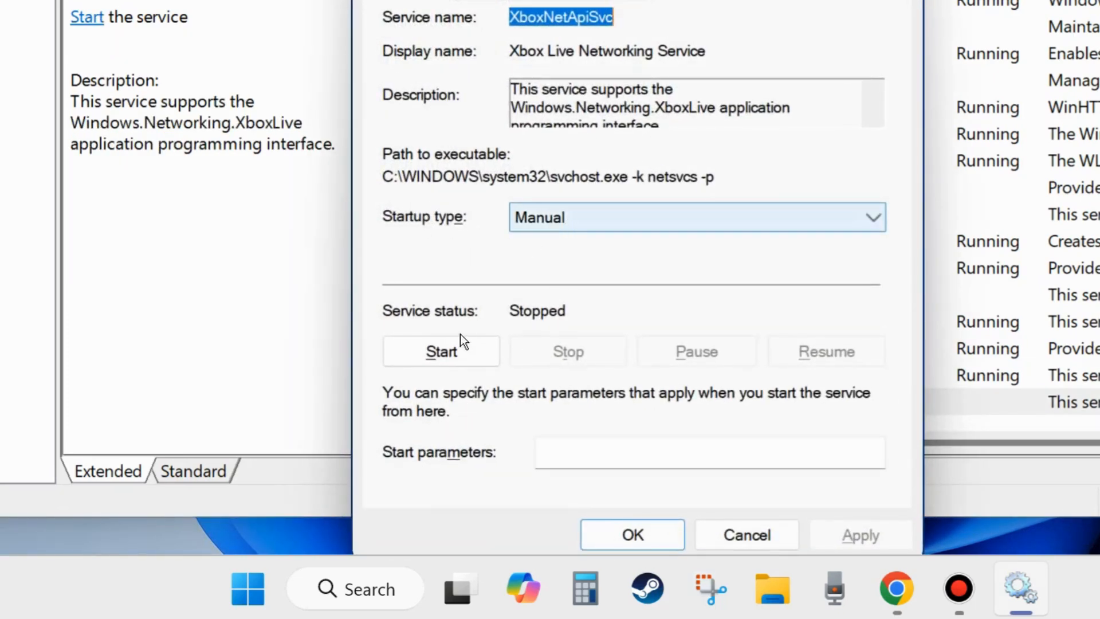
click(444, 352)
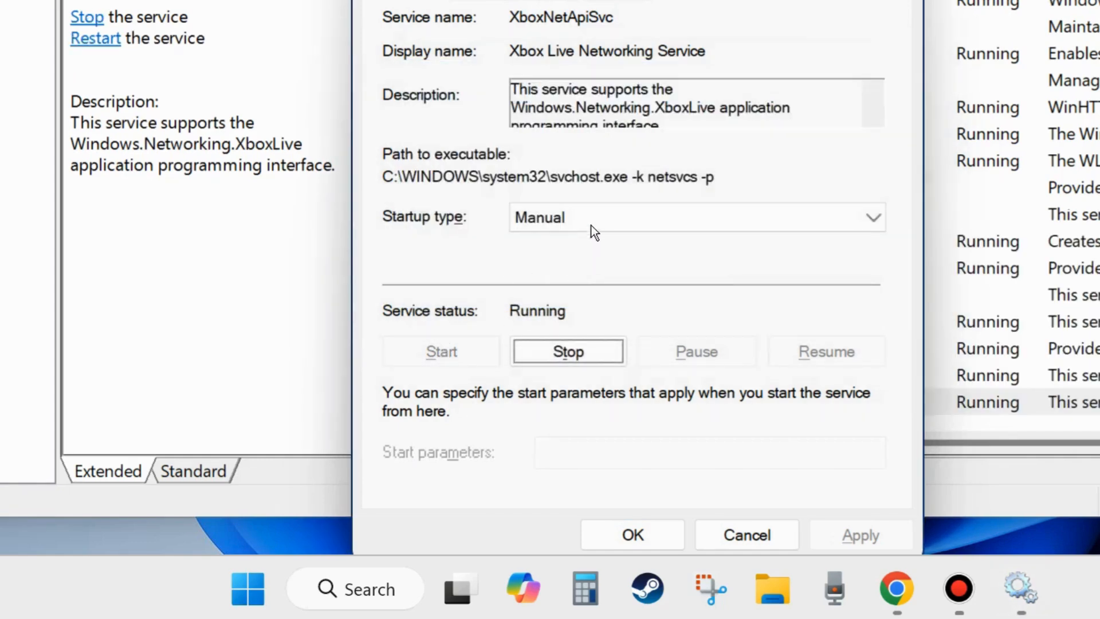
click(591, 221)
click(570, 257)
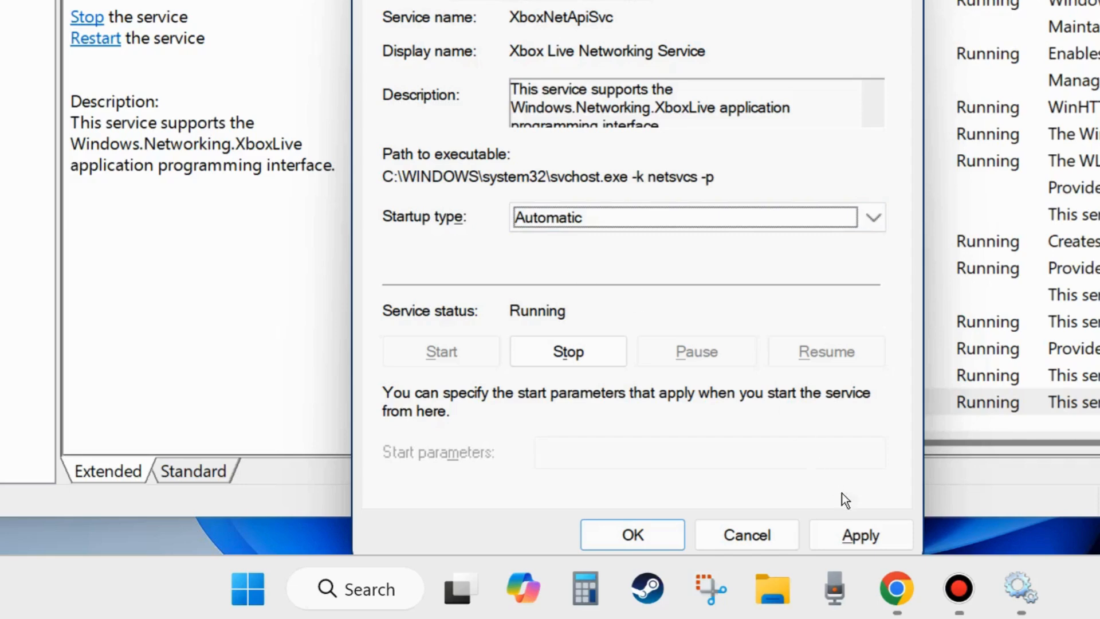
click(853, 534)
click(614, 530)
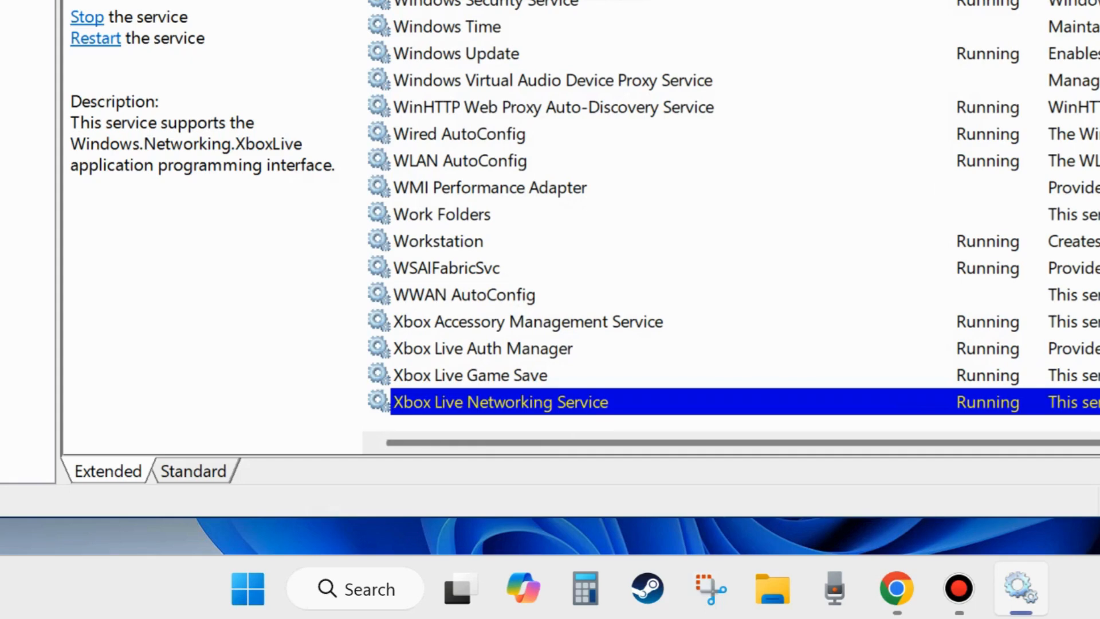
key(alt+F4)
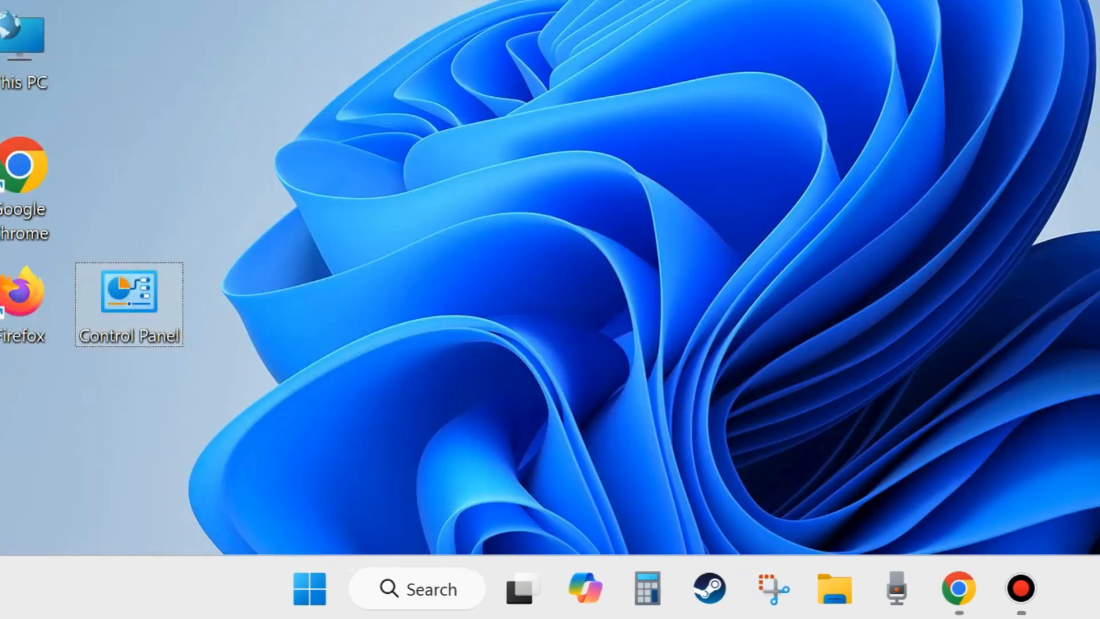
click(558, 219)
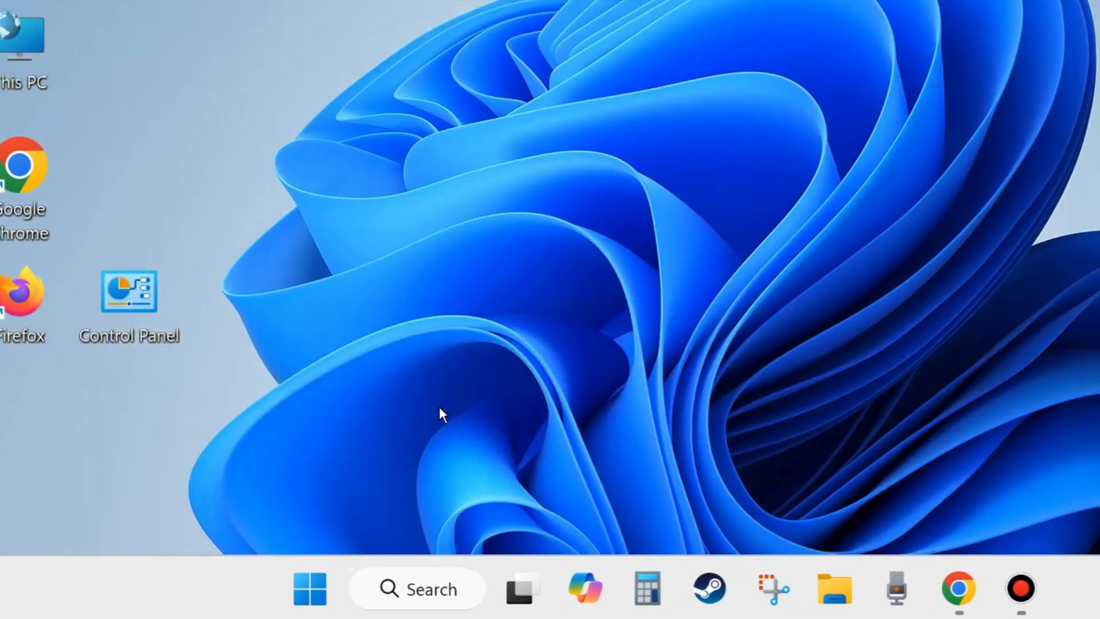
Open the list of installed apps in Windows Settings
right_click(315, 593)
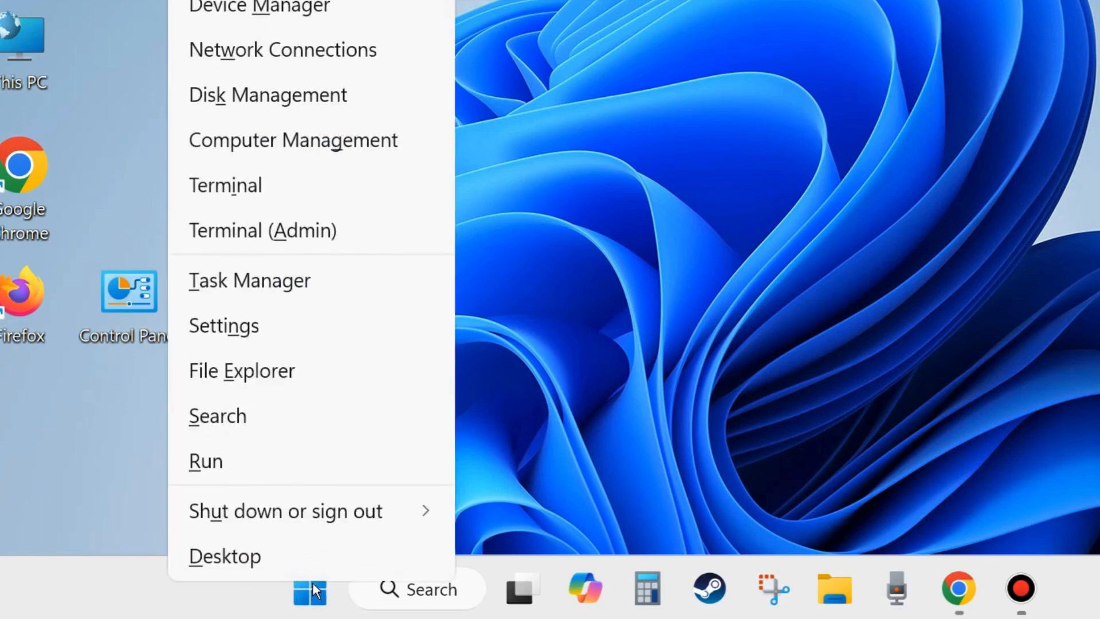
click(249, 329)
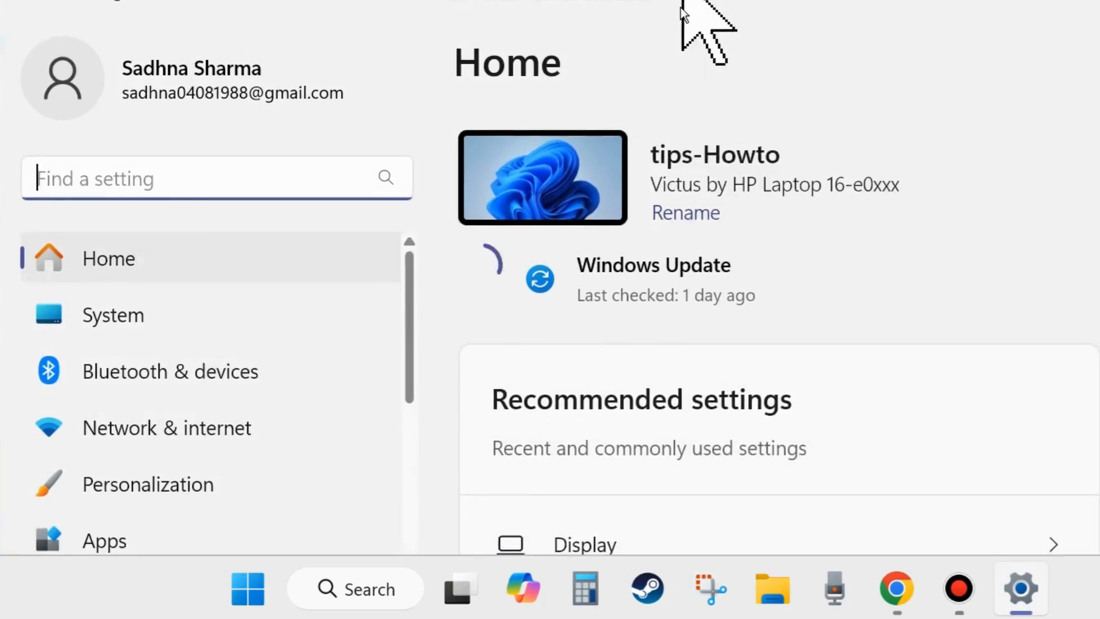
scroll(151, 437, down, 4)
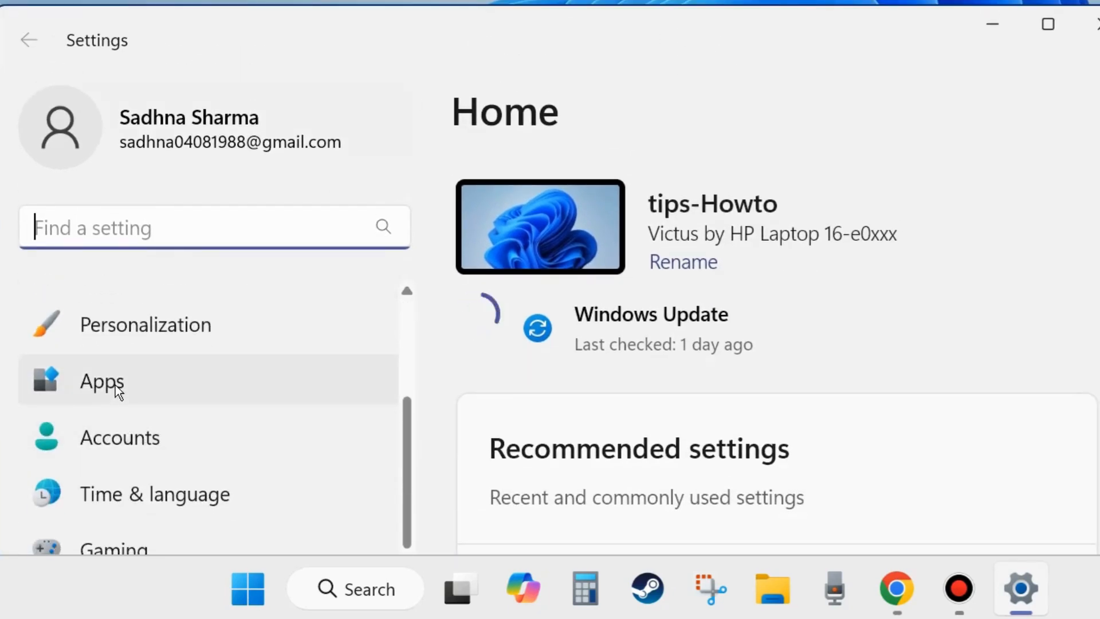
click(118, 391)
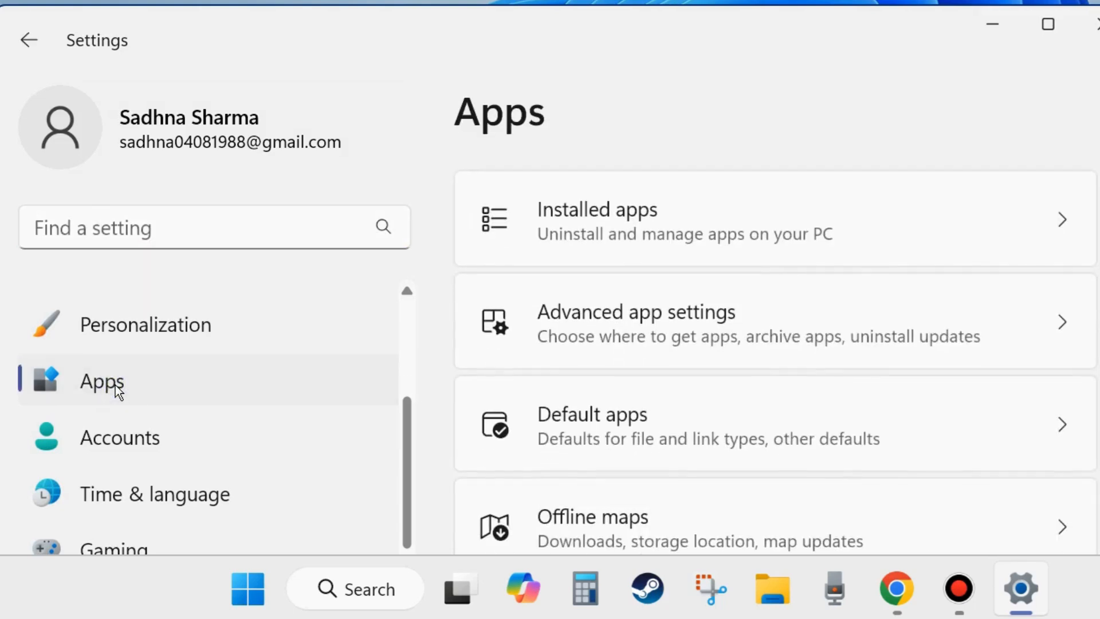
click(629, 230)
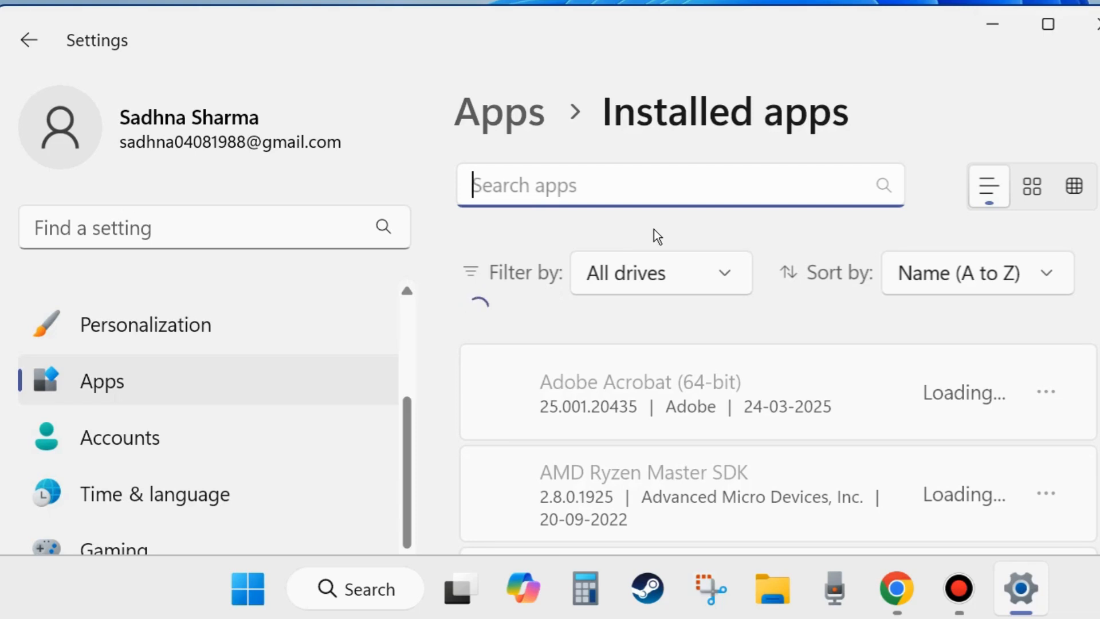
Search the installed apps for "xbox" and open the advanced options of the Xbox app
click(523, 184)
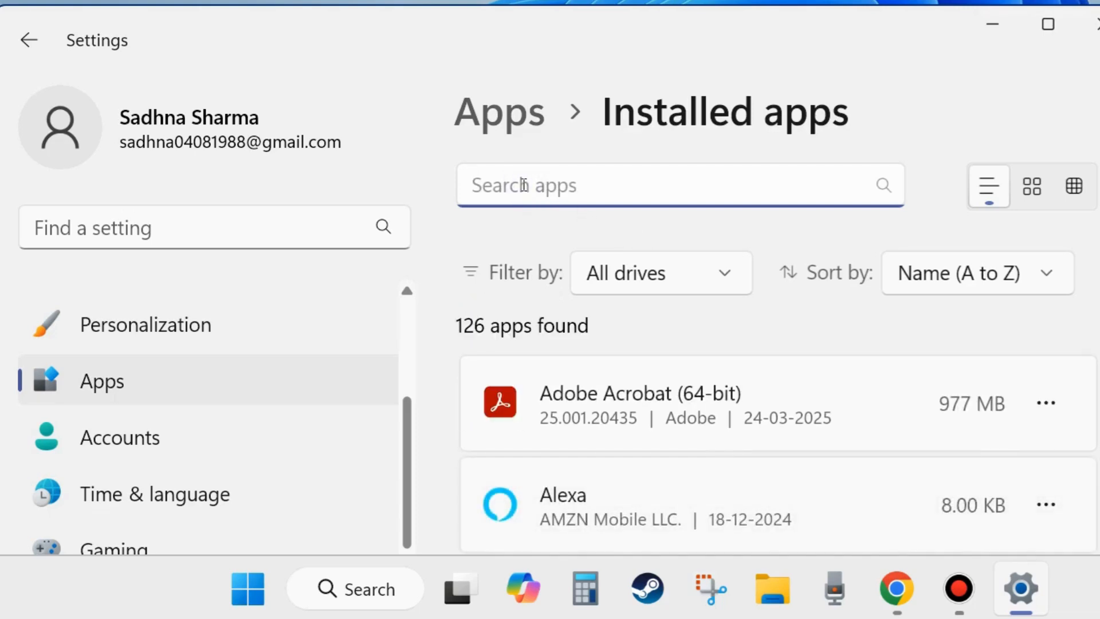
text(xbox)
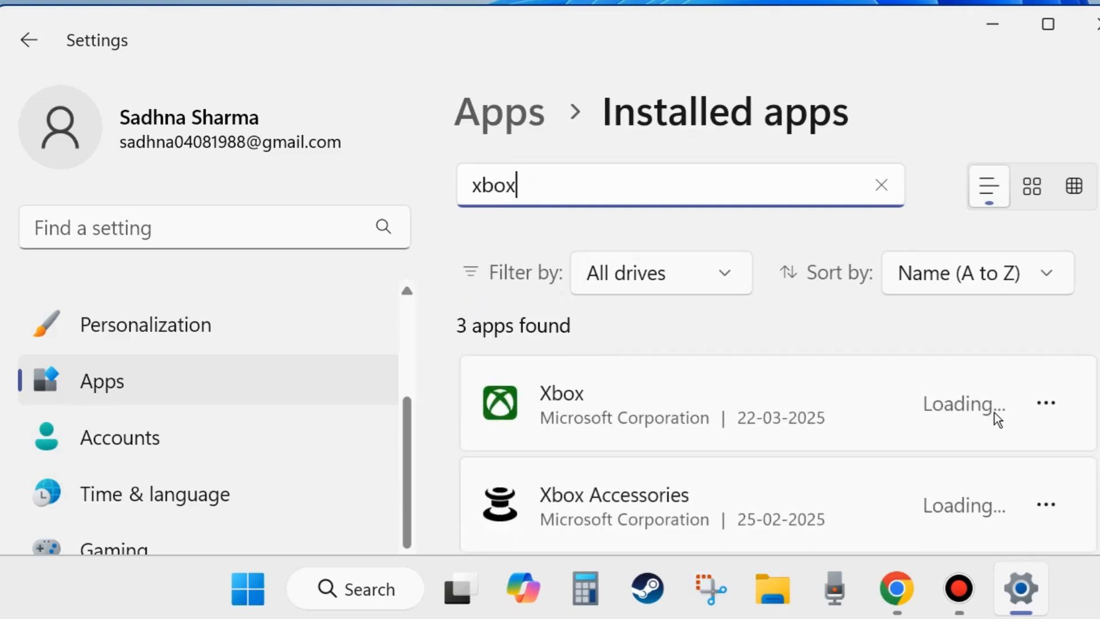
click(1045, 404)
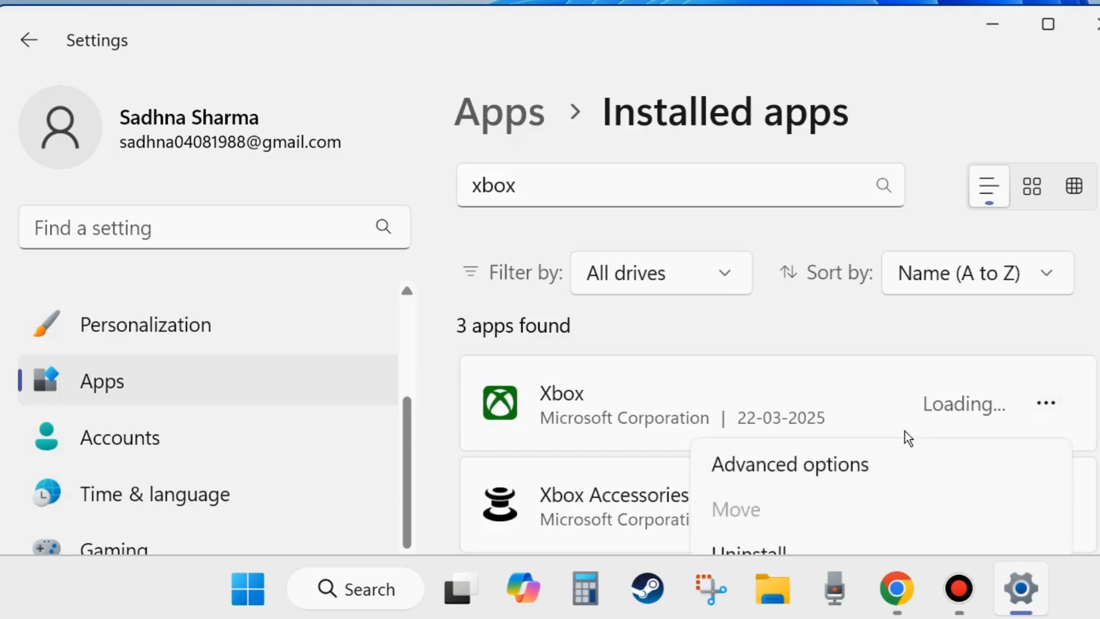
click(770, 465)
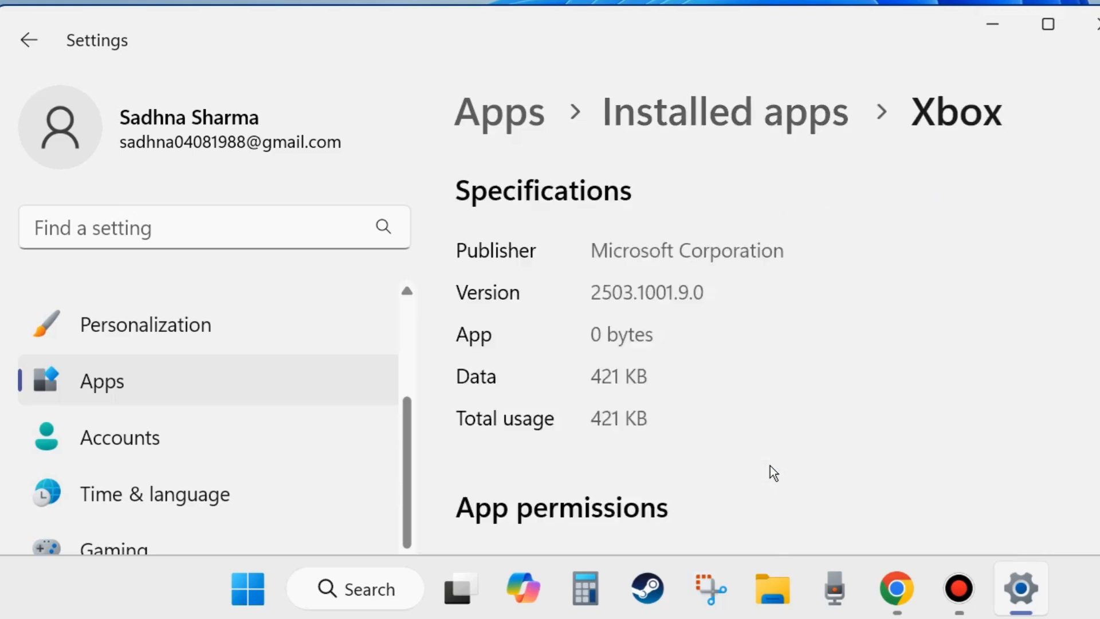
Repair the Xbox app from its advanced options
scroll(731, 380, down, 10)
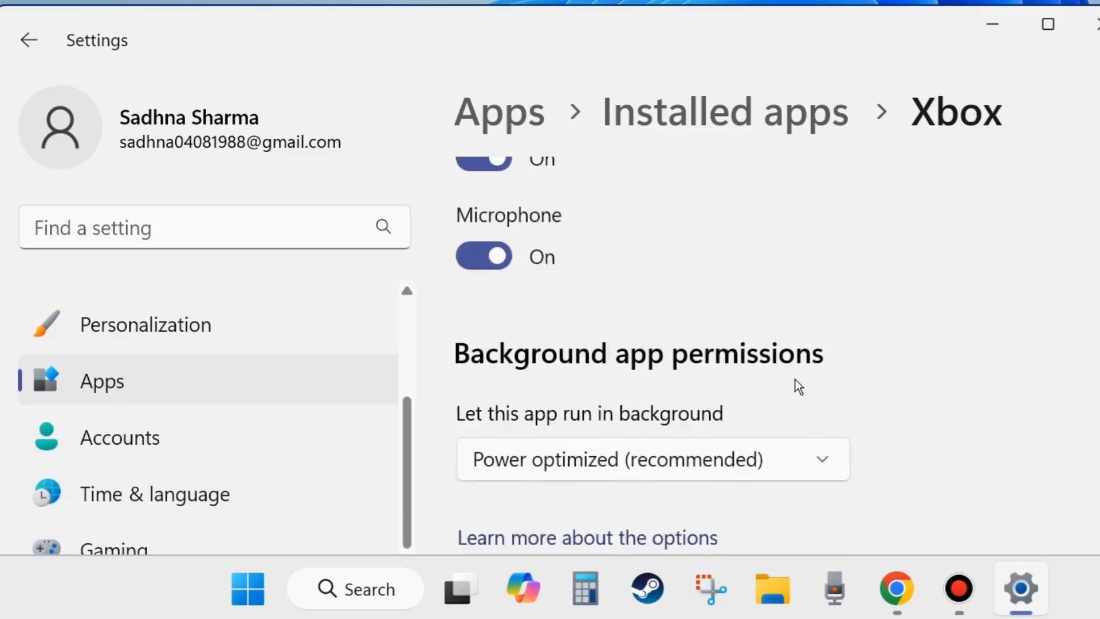
scroll(827, 383, down, 15)
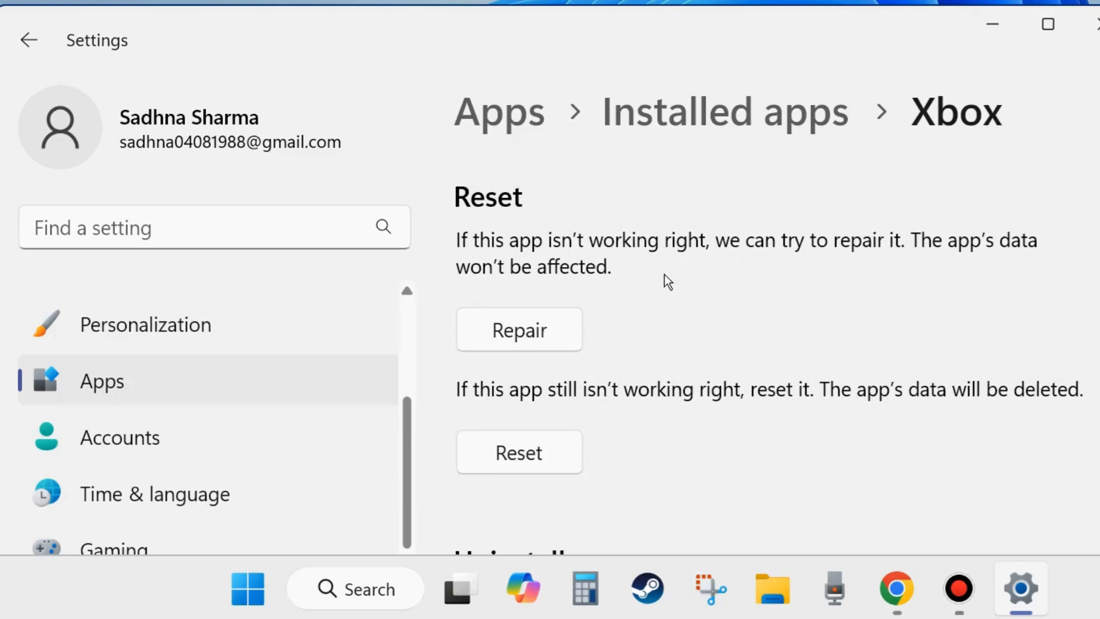
click(510, 332)
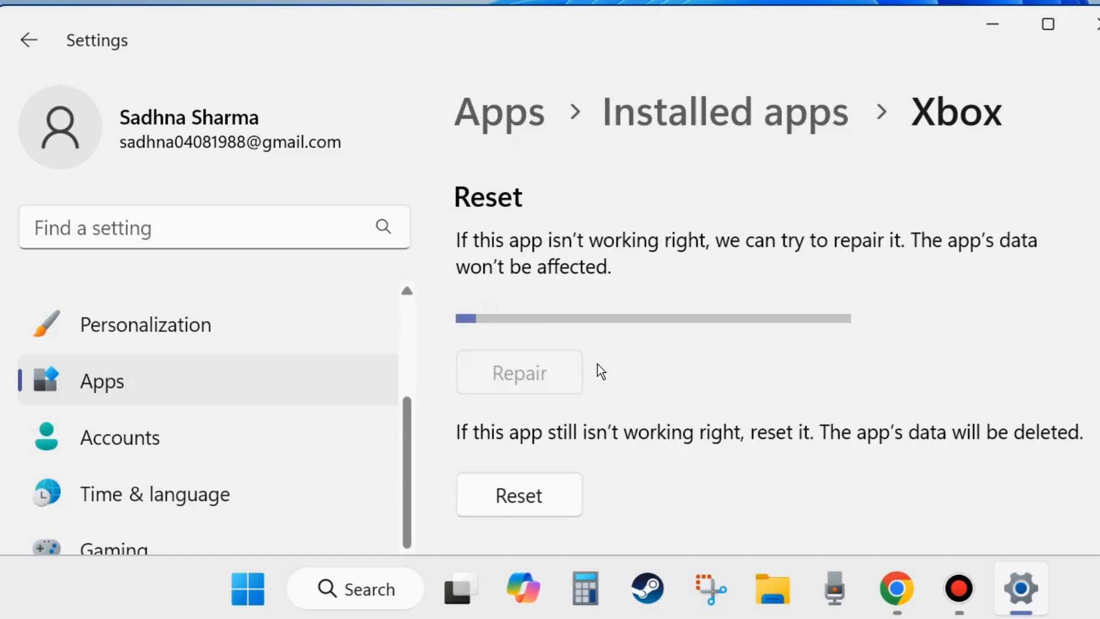
Reset the Xbox app, confirming the deletion of its data, and close Settings once the reset has finished
scroll(597, 370, down, 2)
scroll(489, 388, up, 1)
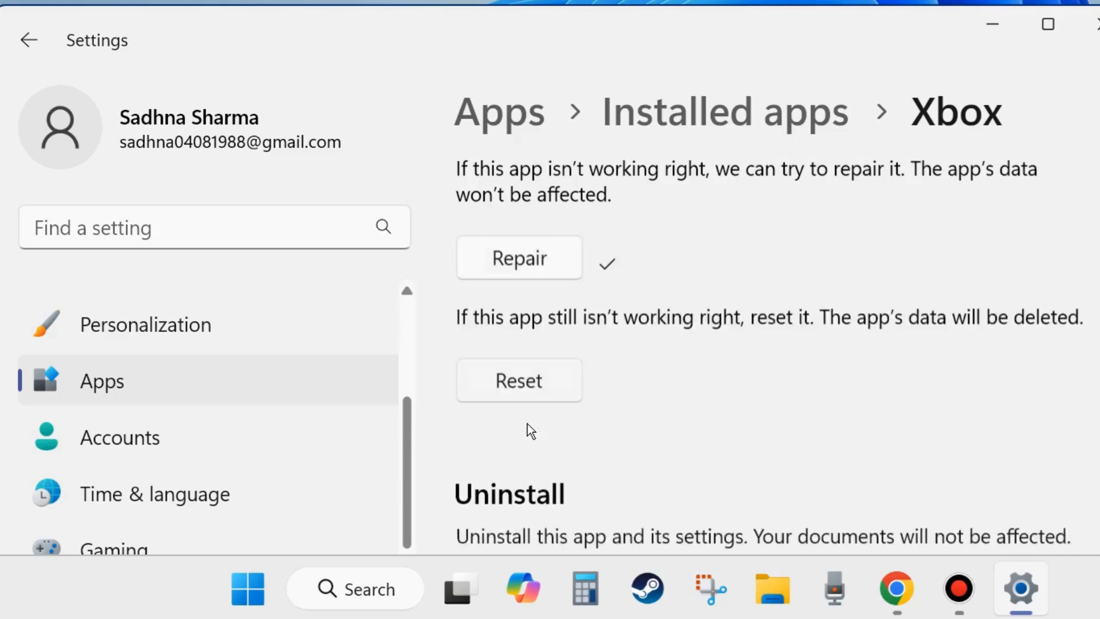
click(516, 380)
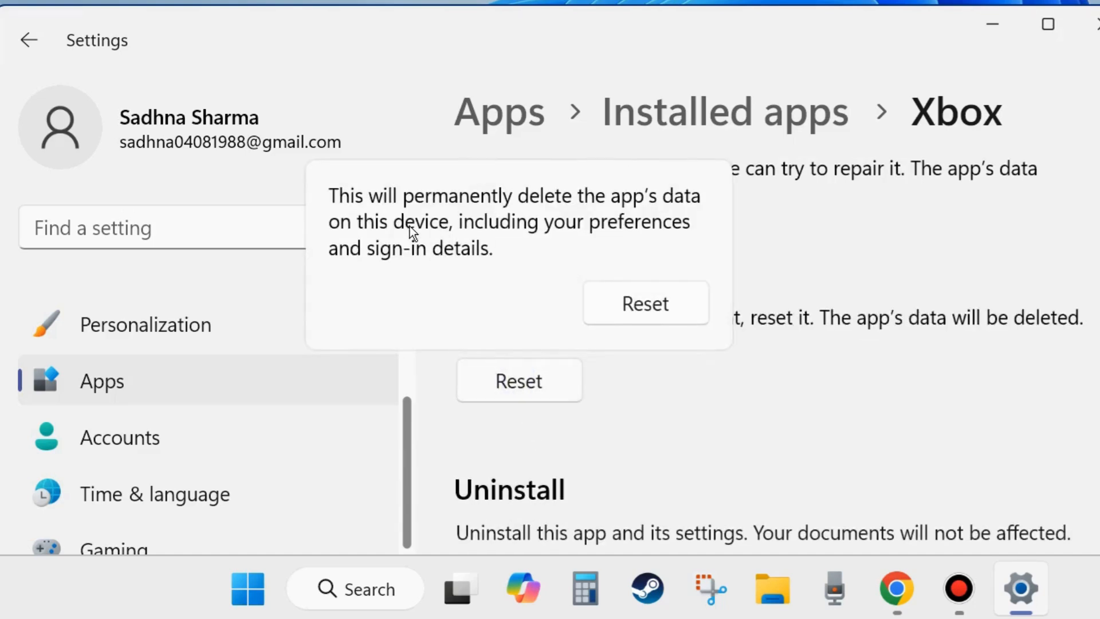
click(639, 305)
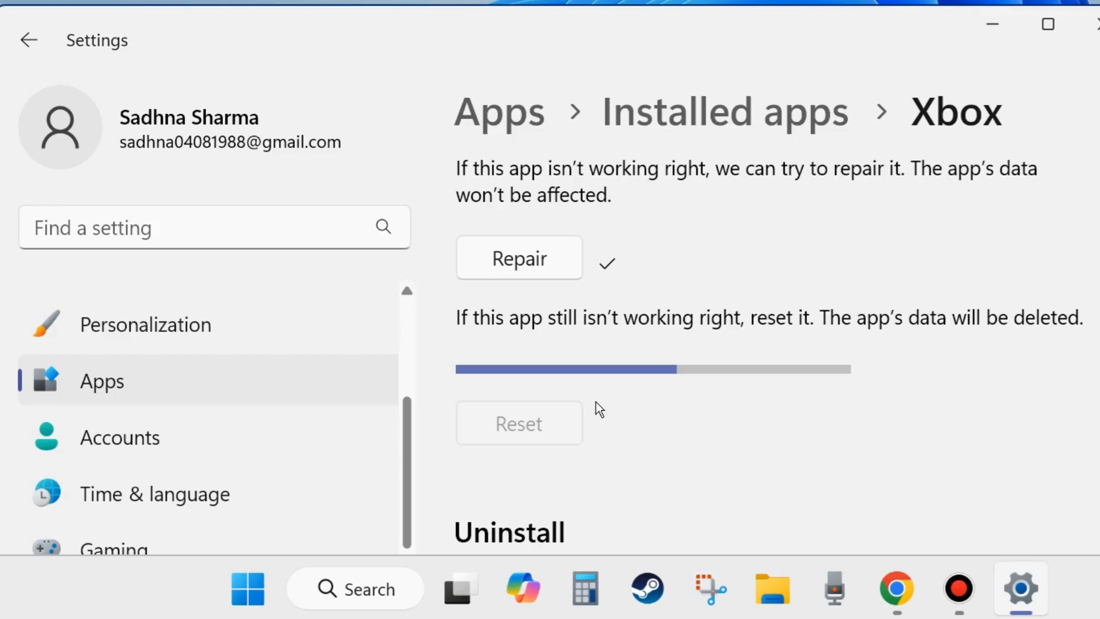
scroll(595, 400, down, 3)
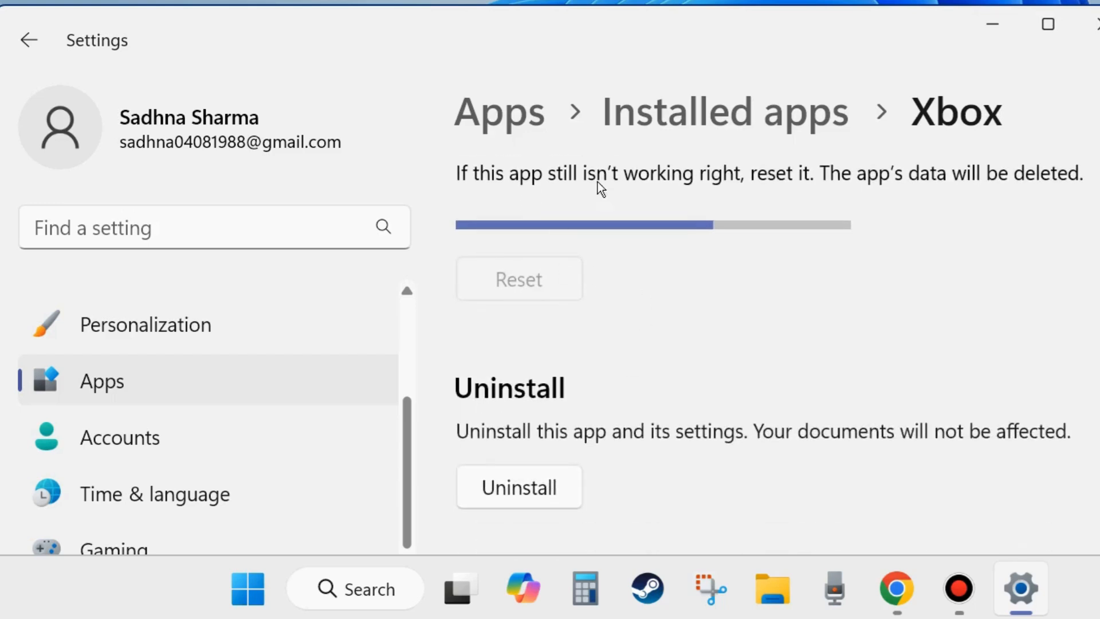
scroll(654, 295, up, 3)
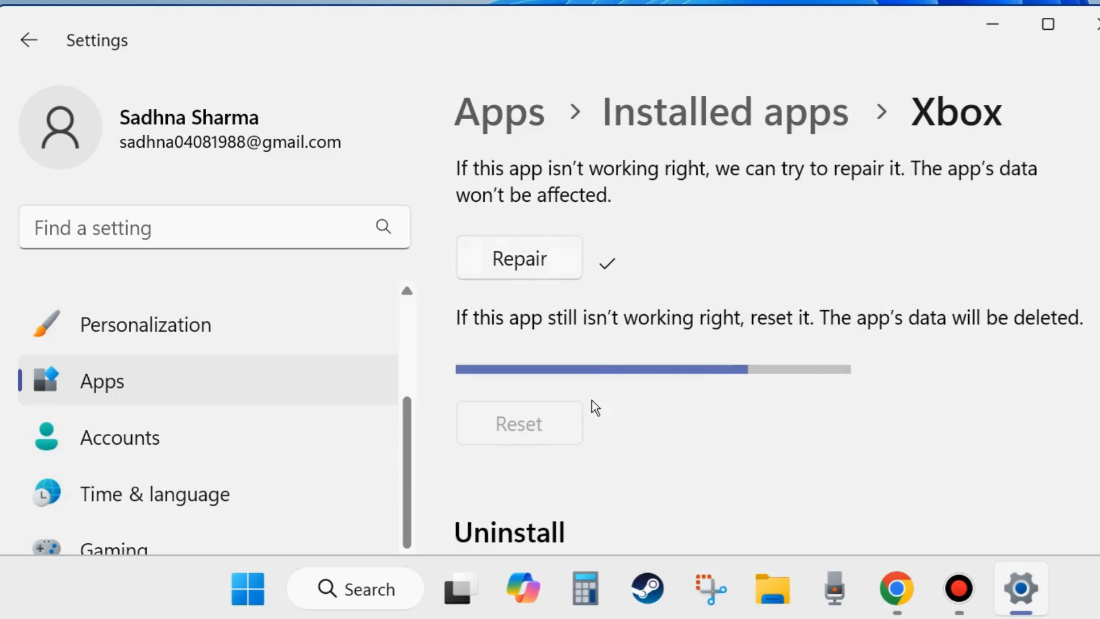
scroll(592, 413, down, 1)
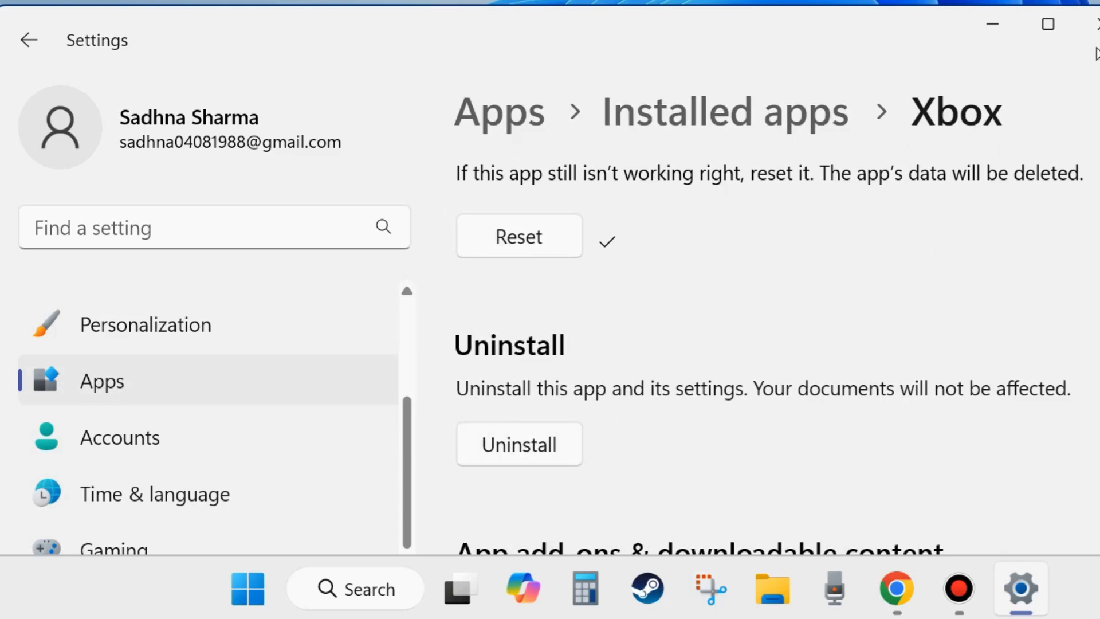
click(1090, 24)
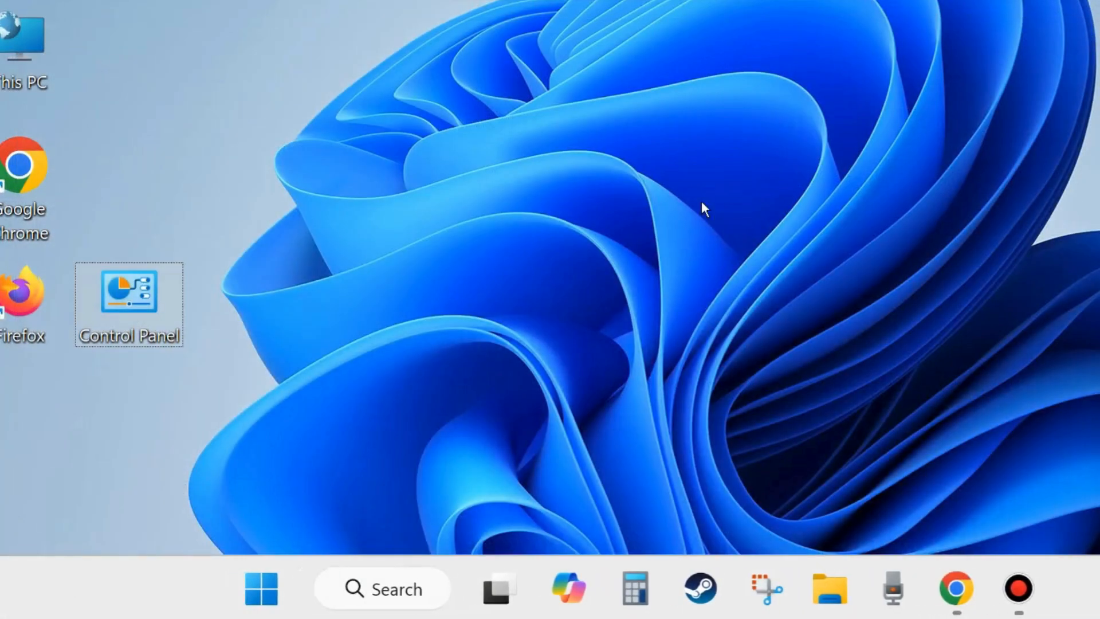